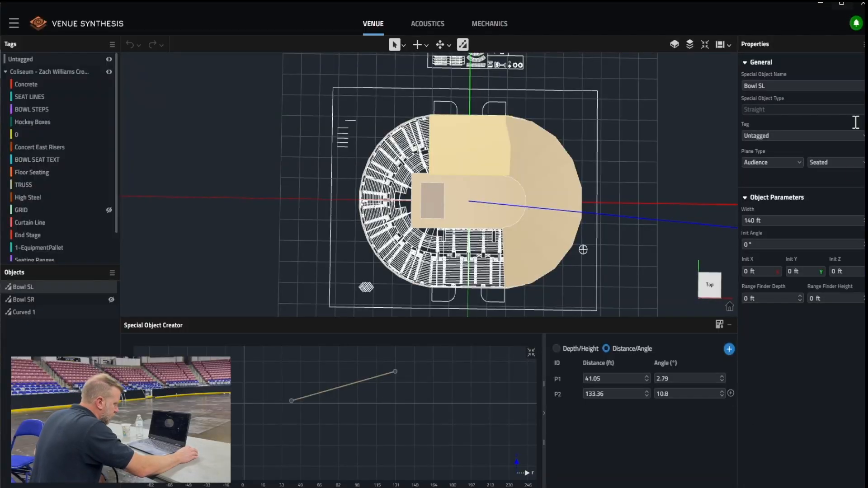
Set Bowl SL's range finder height to 2.5 ft, with P1 at 43.1 ft and 0° and P2 at 83.07 ft and 9.7°
{"action": "left_click", "coordinate": [830, 298]}
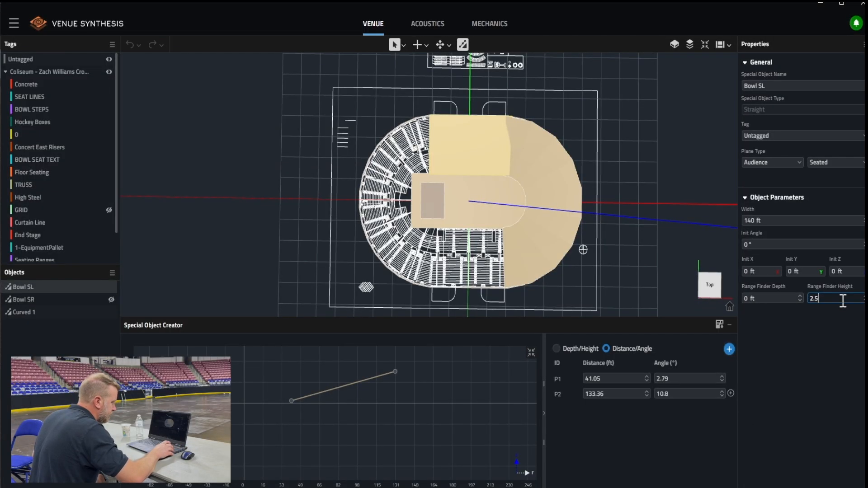
{"action": "key", "text": "Return"}
{"action": "left_click", "coordinate": [687, 380]}
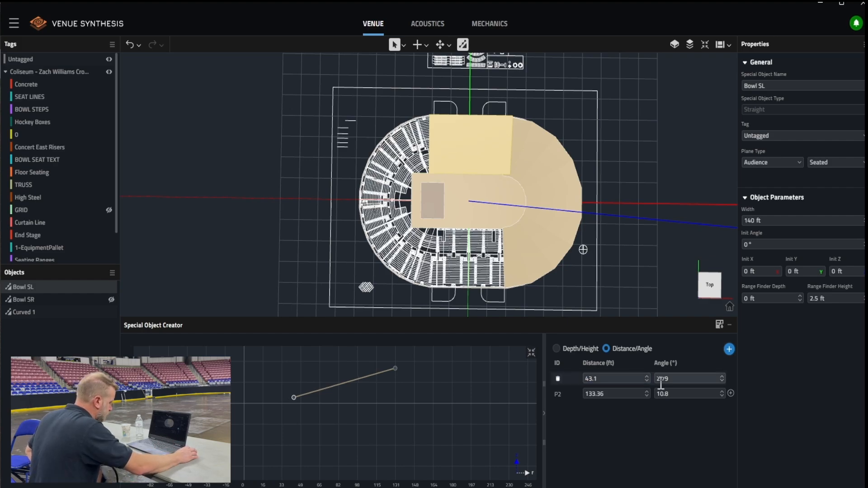
{"action": "double_click", "coordinate": [679, 382]}
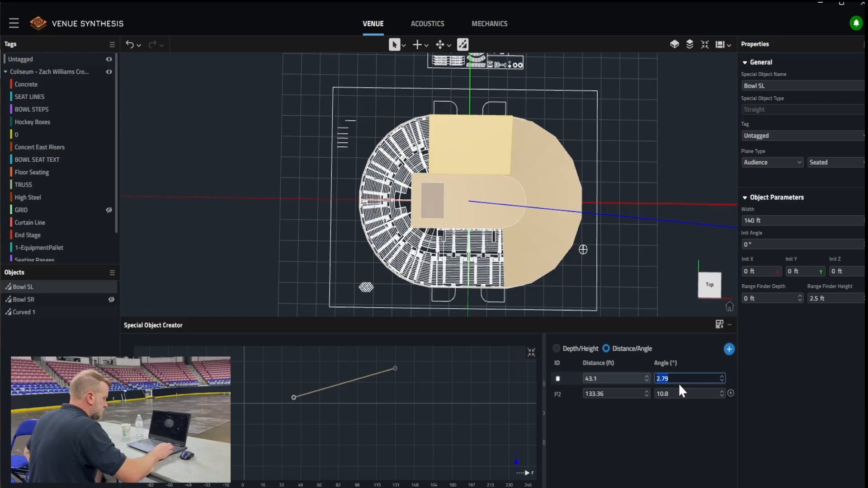
{"action": "type", "text": "0"}
{"action": "key", "text": "Return"}
{"action": "double_click", "coordinate": [626, 393]}
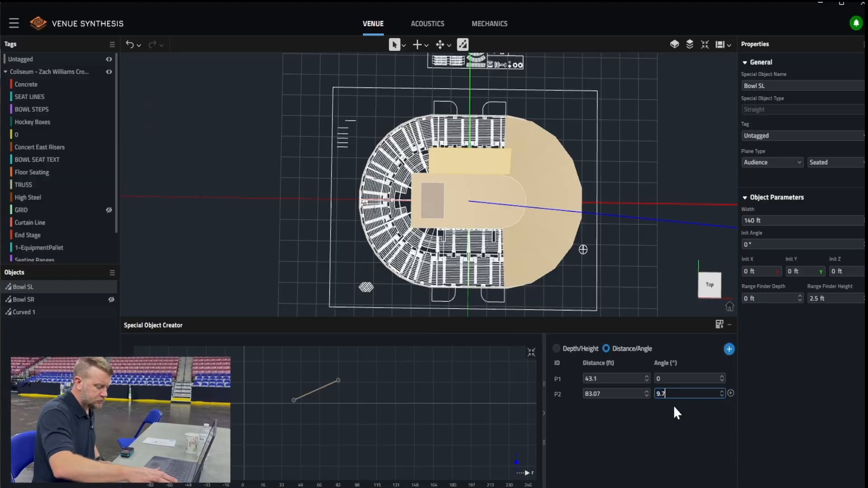
{"action": "key", "text": "Return"}
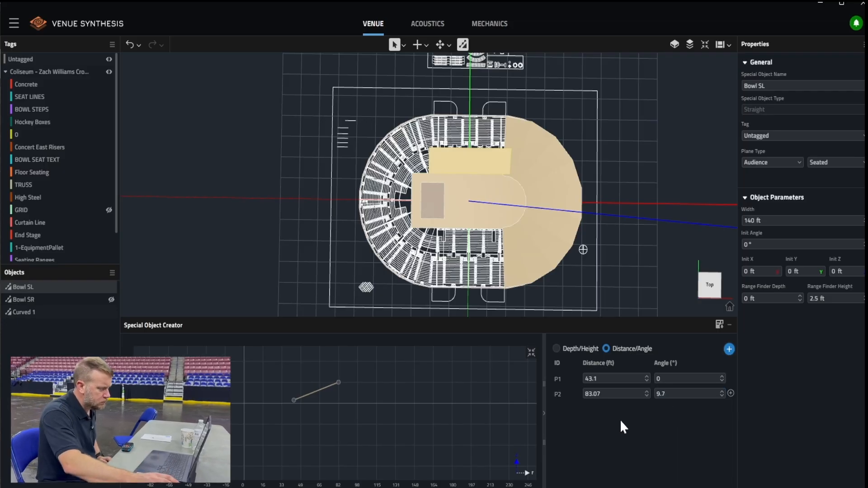
Create a new straight special object defined by distance and angle, with a range finder height of 2.5 ft
{"action": "left_click", "coordinate": [728, 350]}
{"action": "left_click", "coordinate": [747, 363]}
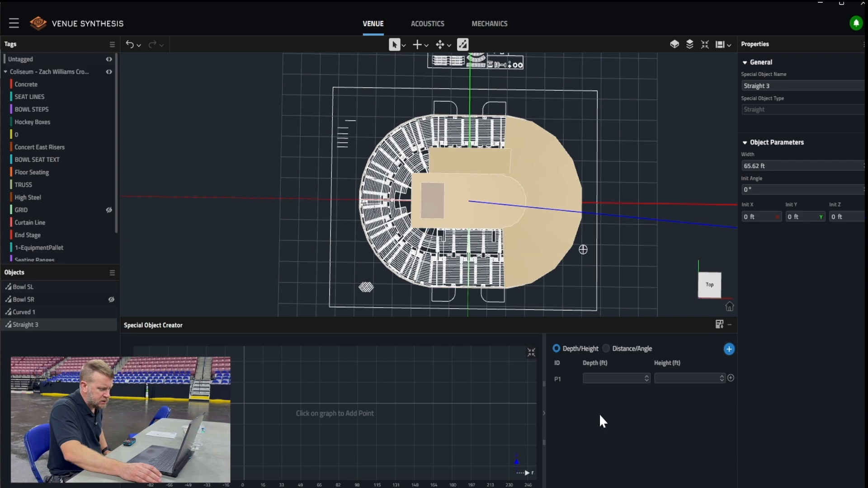
{"action": "left_click", "coordinate": [608, 349]}
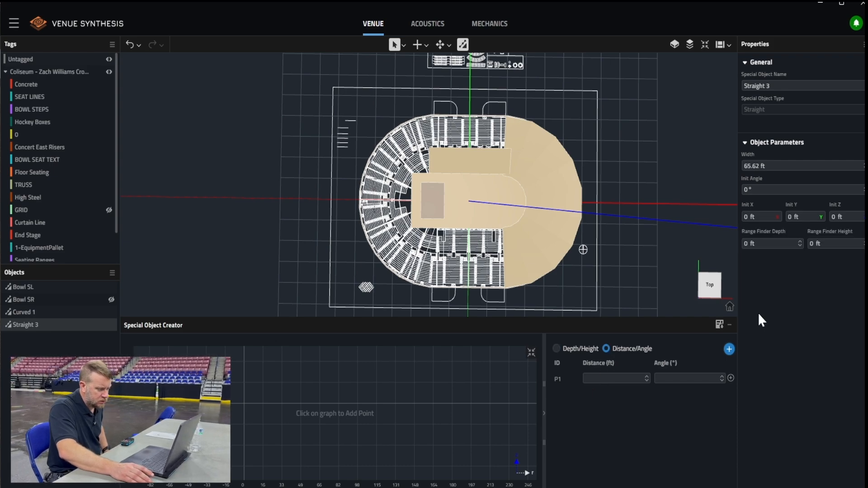
{"action": "left_click", "coordinate": [828, 247]}
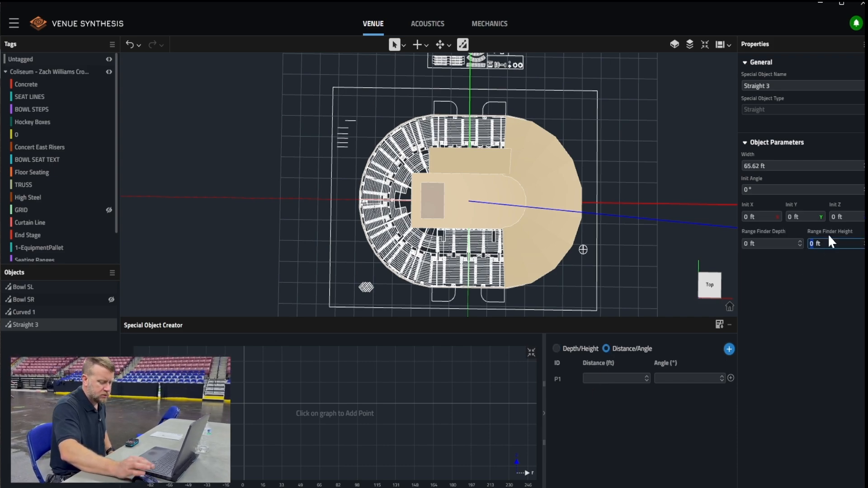
{"action": "key", "text": "Return"}
Define the new straight object's points: P1 at 94.25 ft and 15°, P2 at 141.25 ft and 21°
{"action": "left_click", "coordinate": [612, 372]}
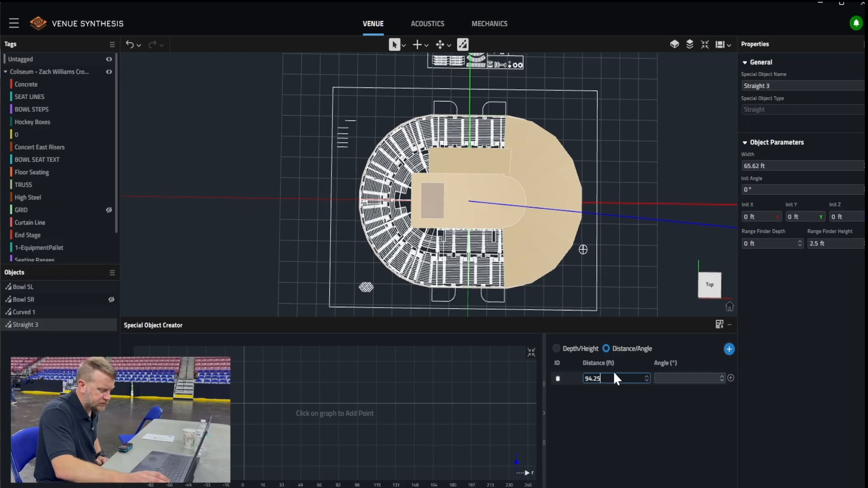
{"action": "left_click", "coordinate": [676, 379]}
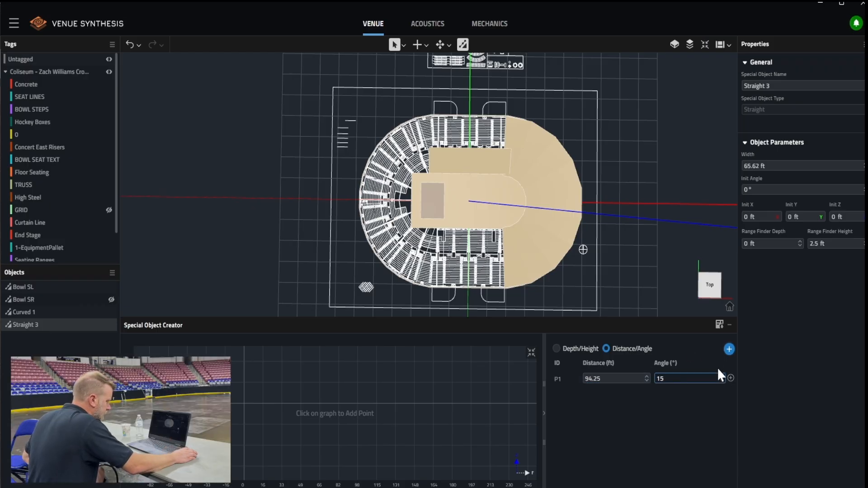
{"action": "left_click", "coordinate": [731, 377]}
{"action": "left_click", "coordinate": [610, 393]}
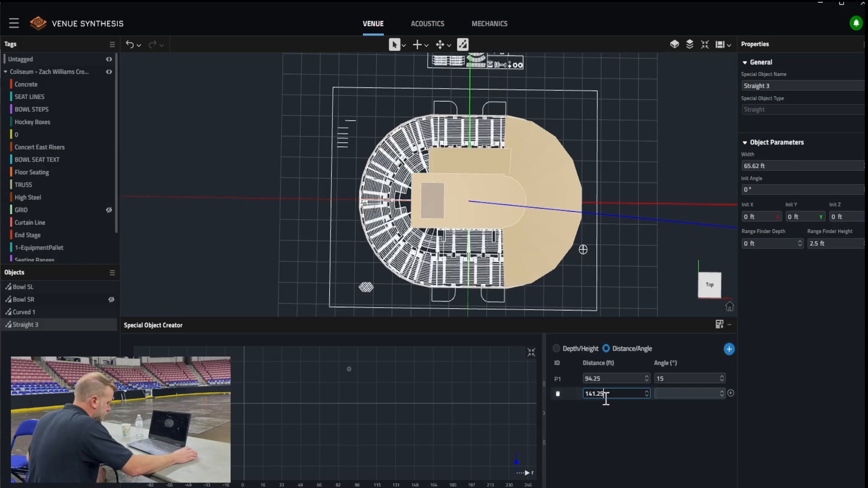
{"action": "left_click", "coordinate": [680, 393]}
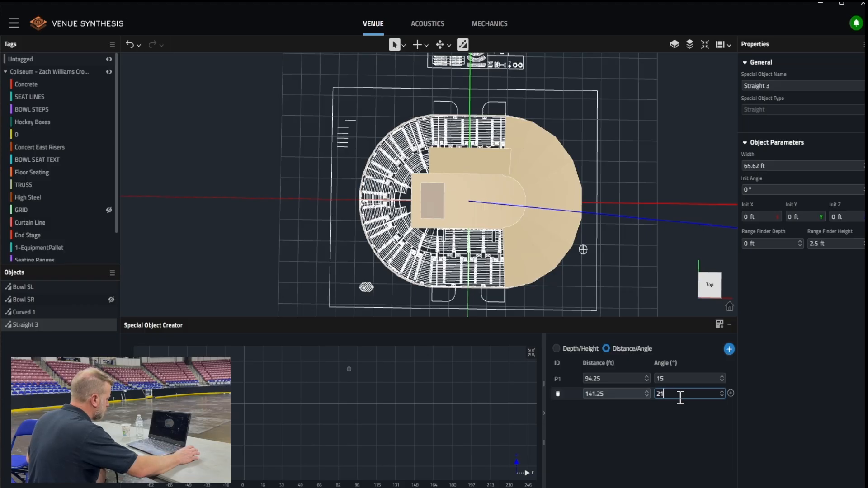
{"action": "key", "text": "Return"}
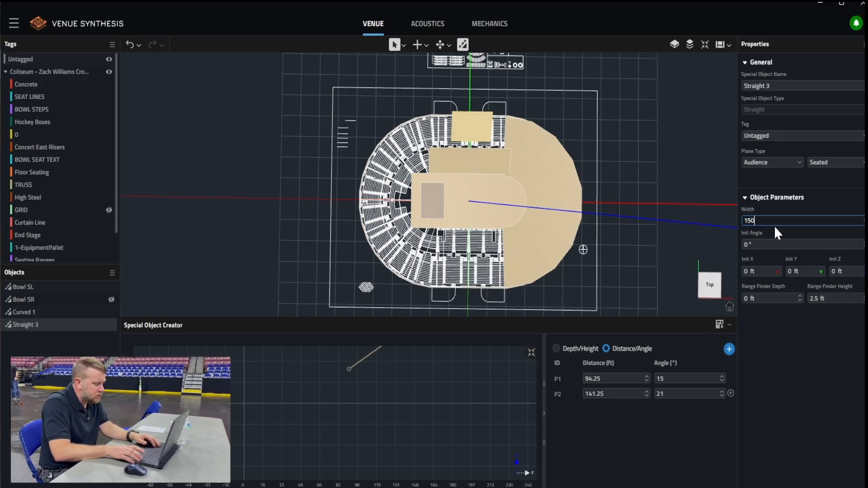
Set the new straight object's width to 150 ft and check its extents against the seating drawing from the top
{"action": "key", "text": "Return"}
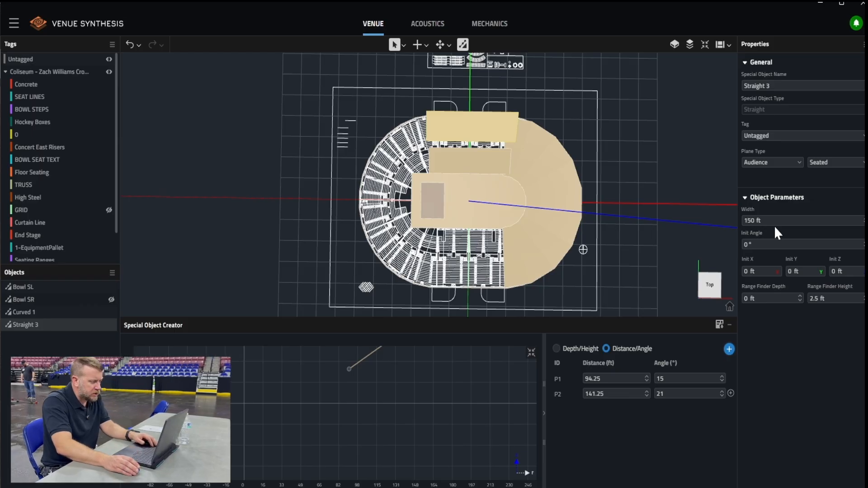
{"action": "scroll", "coordinate": [473, 162], "scroll_direction": "up", "scroll_amount": 5}
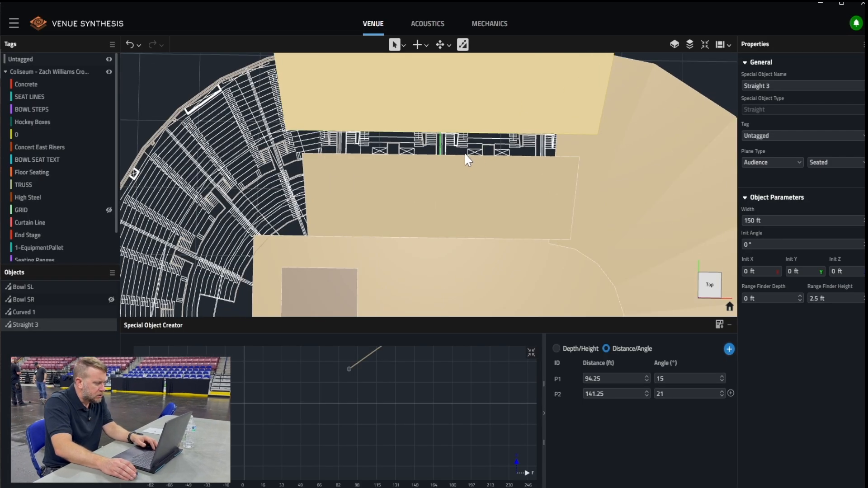
{"action": "scroll", "coordinate": [470, 159], "scroll_direction": "down", "scroll_amount": 2}
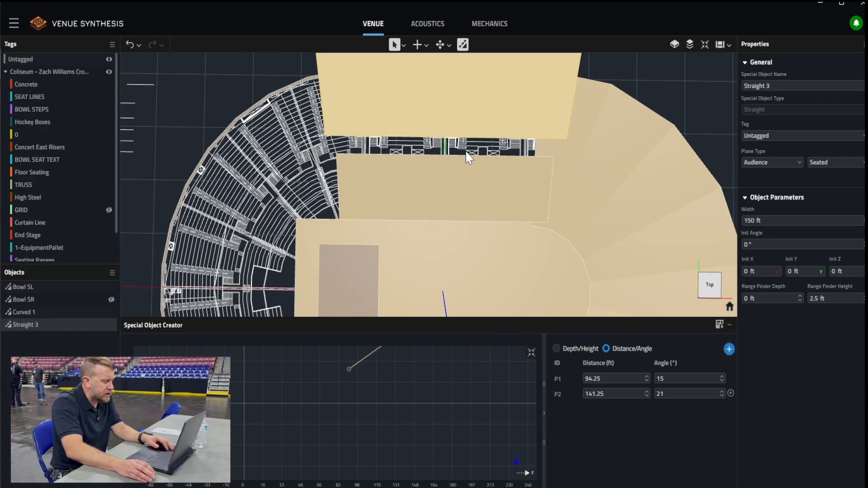
{"action": "scroll", "coordinate": [475, 162], "scroll_direction": "down", "scroll_amount": 3}
{"action": "middle_click_drag", "start_coordinate": [511, 163], "coordinate": [485, 151]}
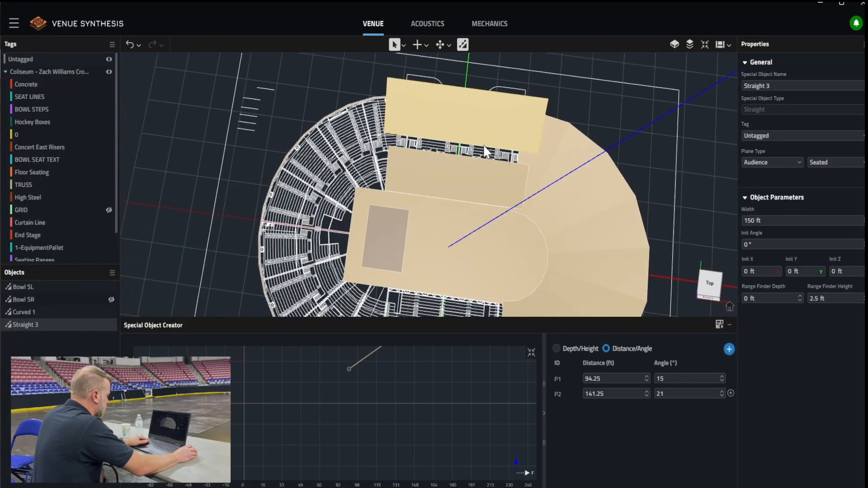
{"action": "scroll", "coordinate": [484, 147], "scroll_direction": "down", "scroll_amount": 1}
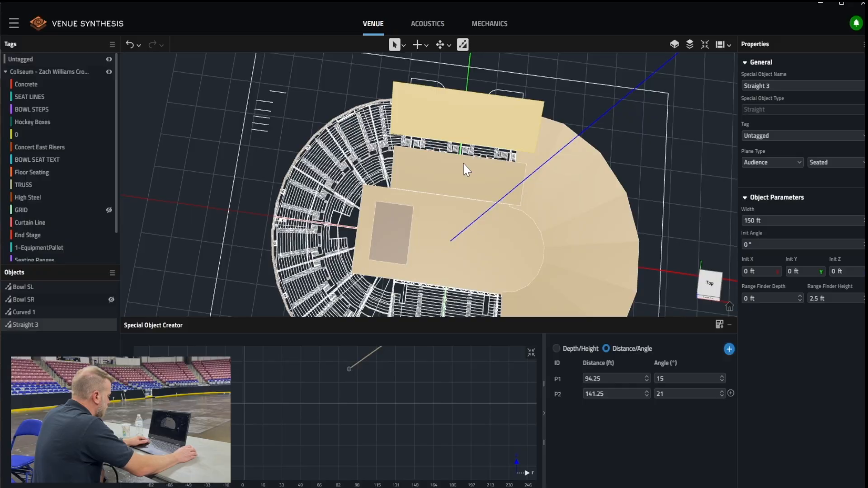
{"action": "left_click", "coordinate": [710, 285]}
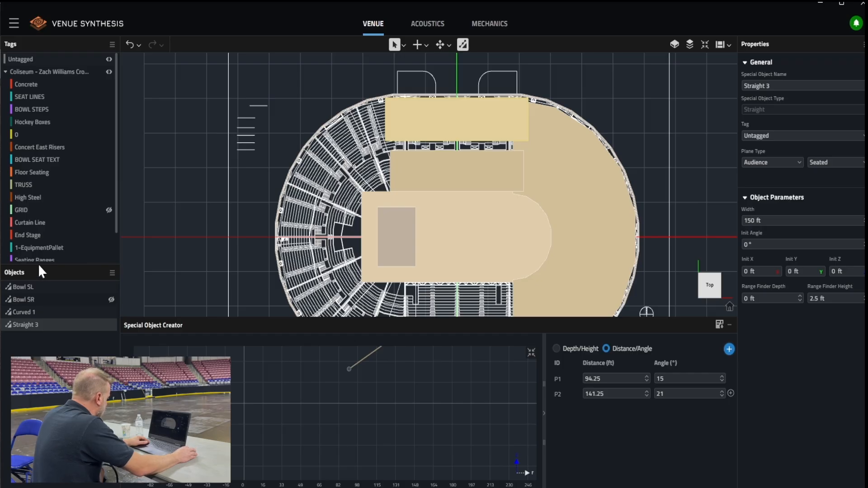
Rename the object Bowl SL as "Lower Bowl SL"
{"action": "left_click", "coordinate": [37, 288]}
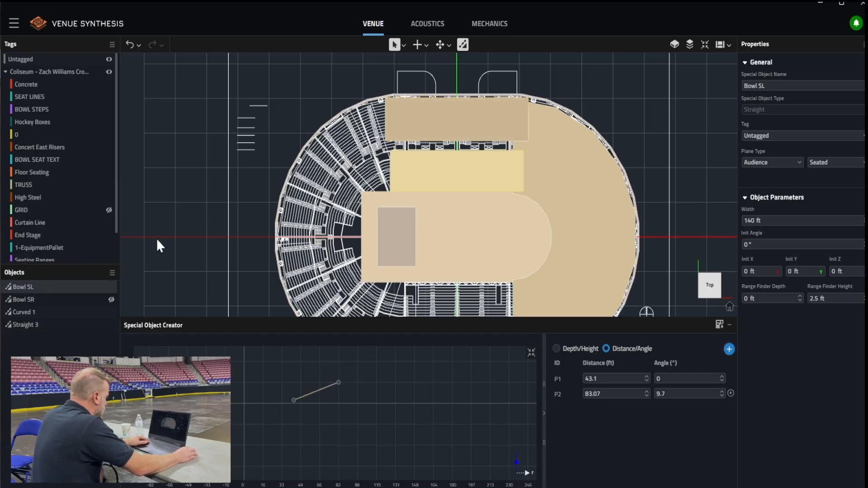
{"action": "right_click", "coordinate": [77, 285]}
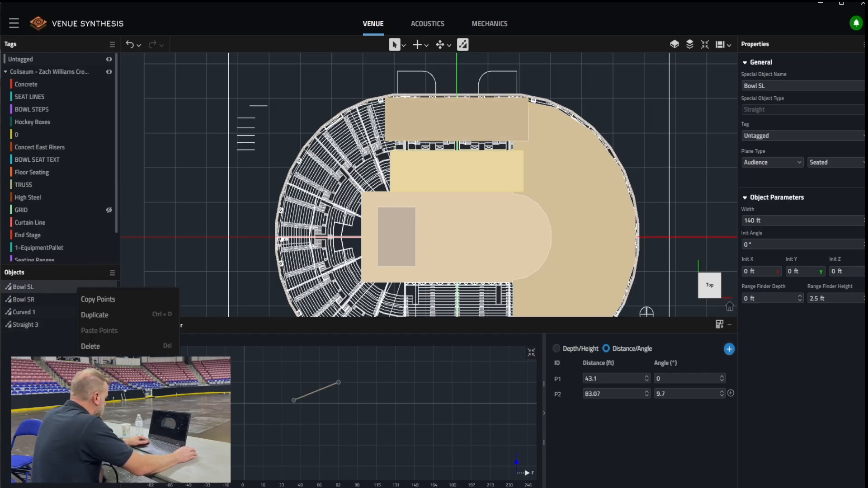
{"action": "left_click", "coordinate": [129, 328]}
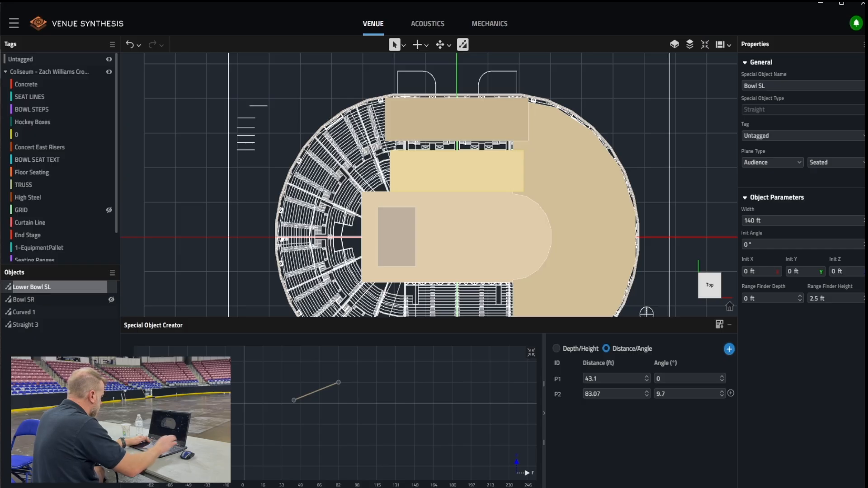
{"action": "key", "text": "Return"}
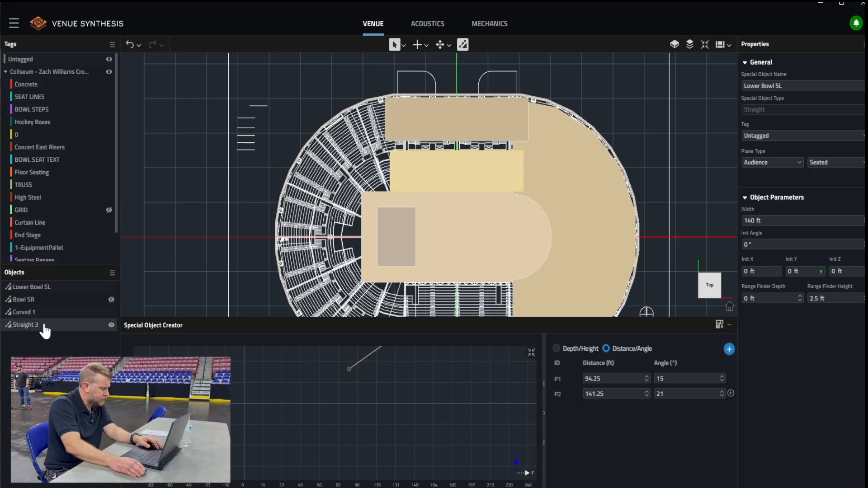
Rename the object Straight 3 as "Upper Bowl SL"
{"action": "left_click", "coordinate": [39, 324]}
{"action": "right_click", "coordinate": [40, 324]}
{"action": "left_click", "coordinate": [77, 366]}
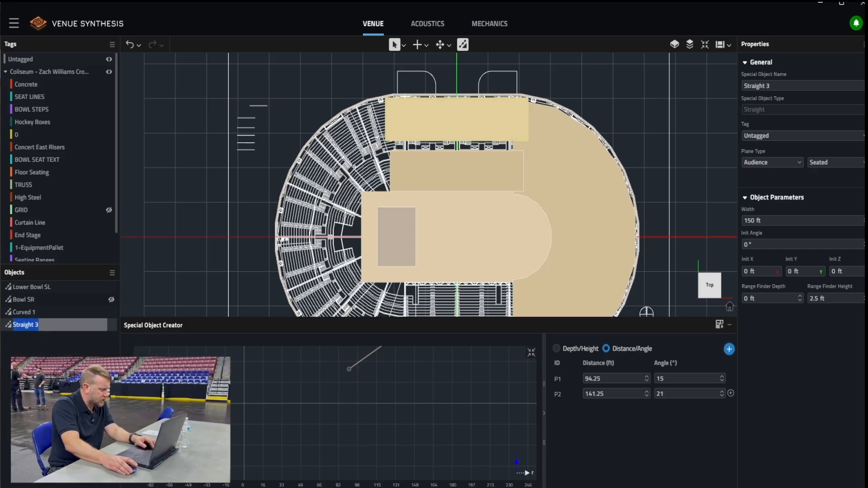
{"action": "type", "text": "Upper"}
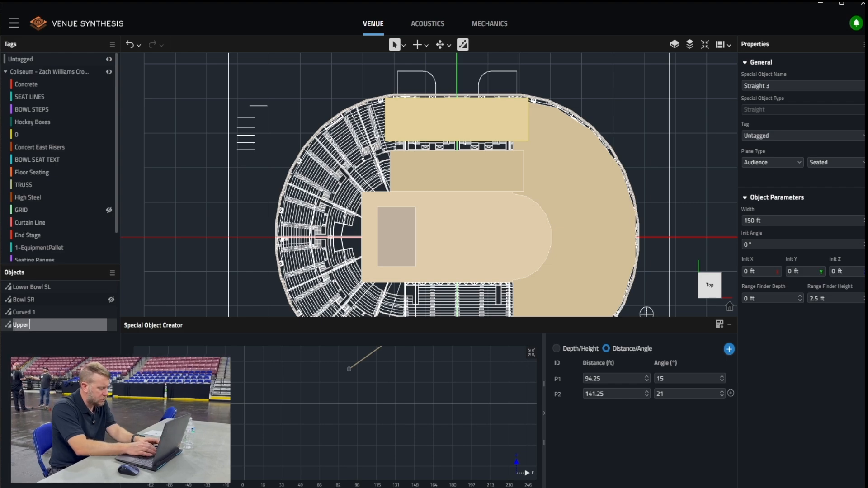
{"action": "type", "text": " Bowl SL"}
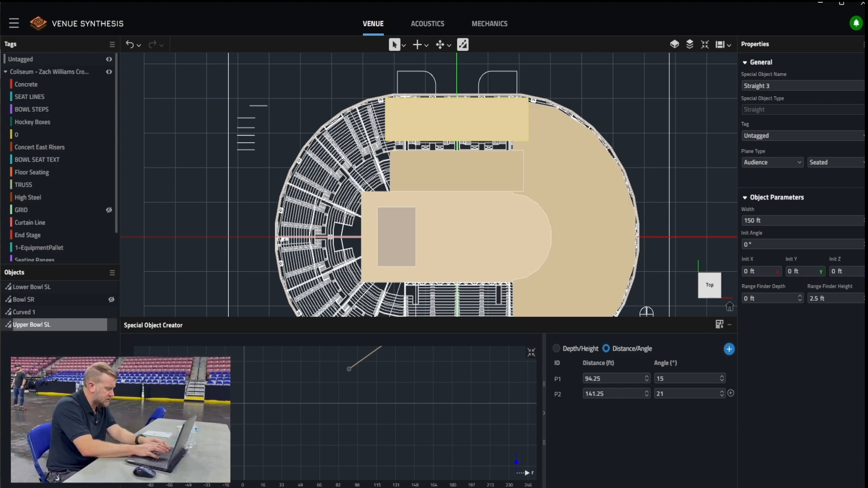
{"action": "key", "text": "Return"}
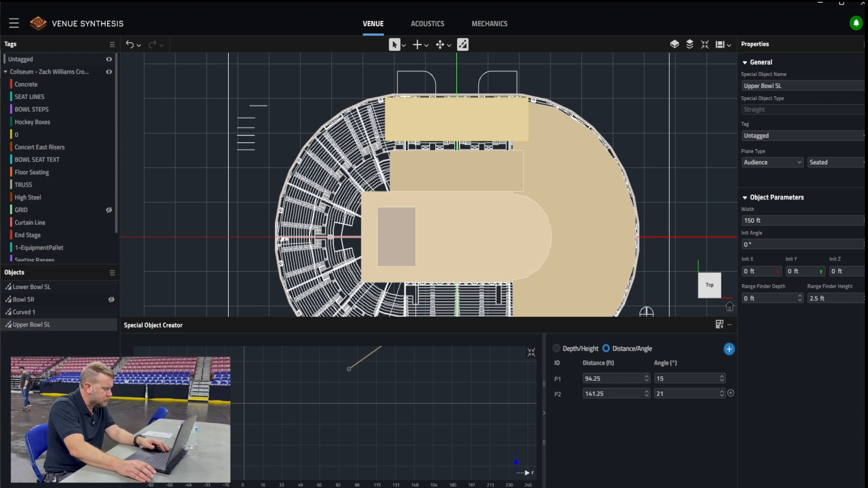
Delete the old Bowl SR object from the venue
{"action": "left_click", "coordinate": [50, 299]}
{"action": "right_click", "coordinate": [51, 299]}
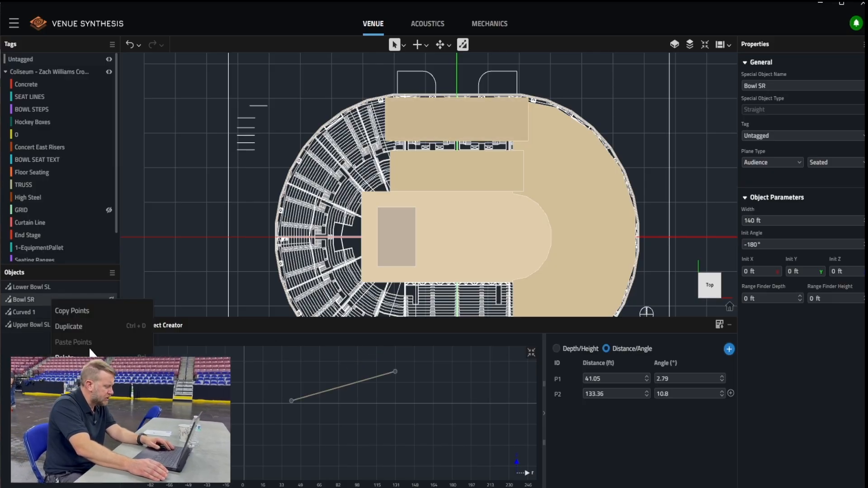
{"action": "left_click", "coordinate": [72, 357]}
Mirror Lower Bowl SL across the vertical XZ plane to the opposite side of the arena
{"action": "left_click", "coordinate": [61, 287]}
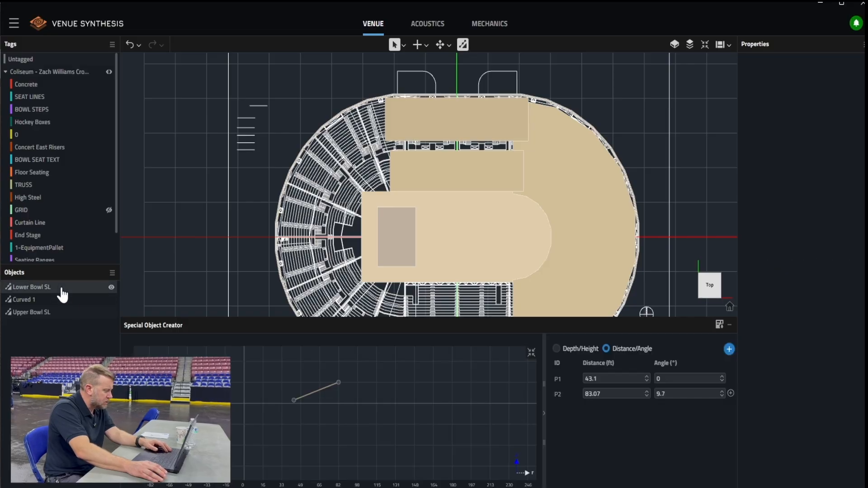
{"action": "right_click", "coordinate": [60, 287]}
{"action": "left_click", "coordinate": [79, 316]}
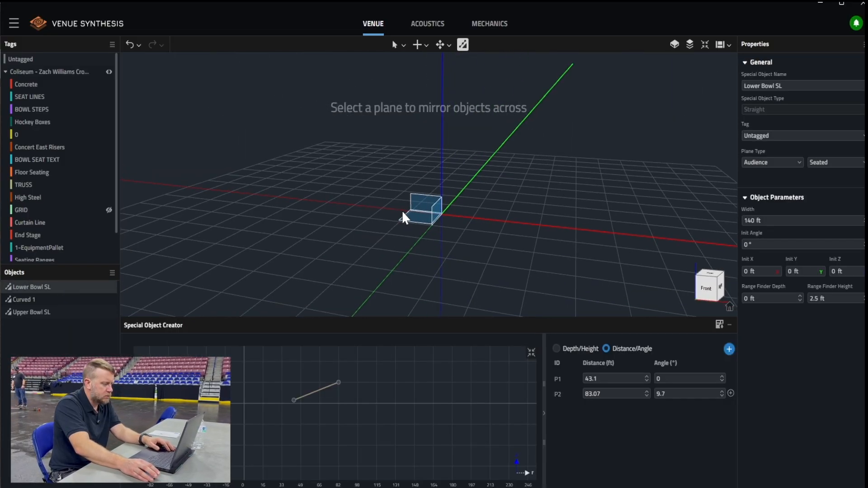
{"action": "left_click", "coordinate": [417, 204]}
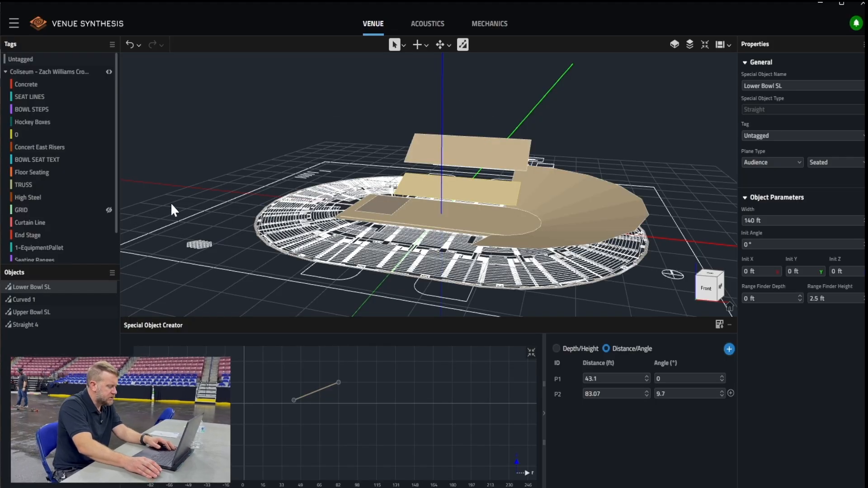
Mirror Upper Bowl SL across the vertical XZ plane to create its counterpart on the opposite side
{"action": "left_click", "coordinate": [46, 316]}
{"action": "right_click", "coordinate": [47, 315]}
{"action": "left_click", "coordinate": [67, 389]}
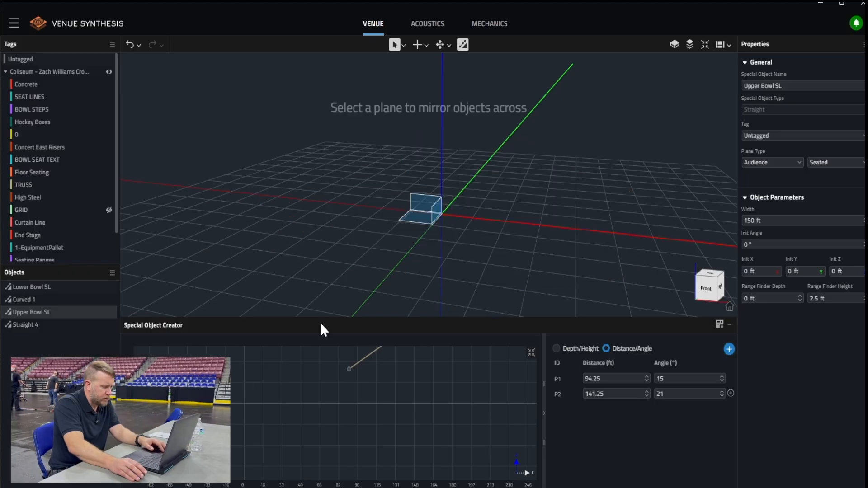
{"action": "left_click", "coordinate": [417, 197]}
Rename the mirrored objects Straight 4 and Straight 5 as "Lower Bowl SR" and "Upper Bowl SR"
{"action": "middle_click_drag", "start_coordinate": [172, 265], "coordinate": [246, 290]}
{"action": "left_click", "coordinate": [63, 328]}
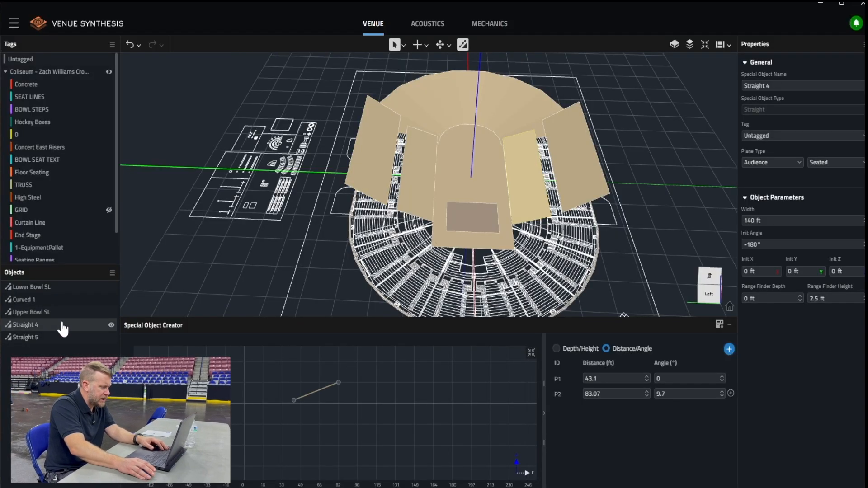
{"action": "right_click", "coordinate": [63, 326]}
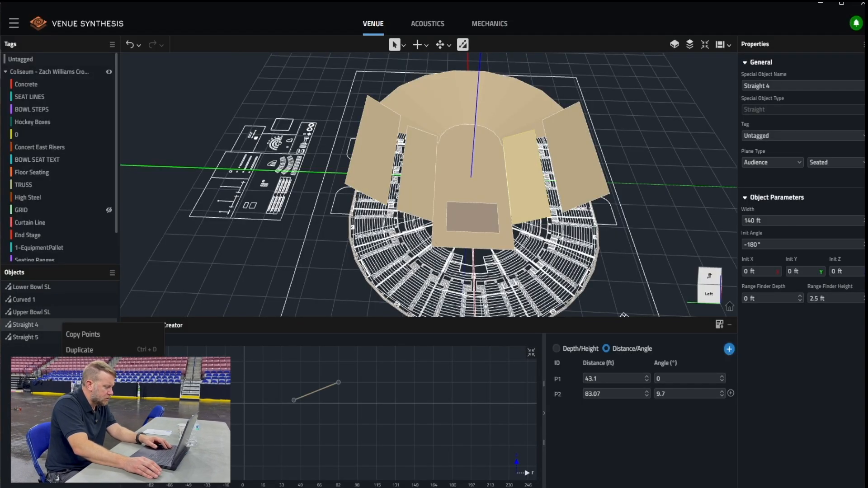
{"action": "left_click", "coordinate": [78, 367]}
{"action": "type", "text": "Lower Bowl"}
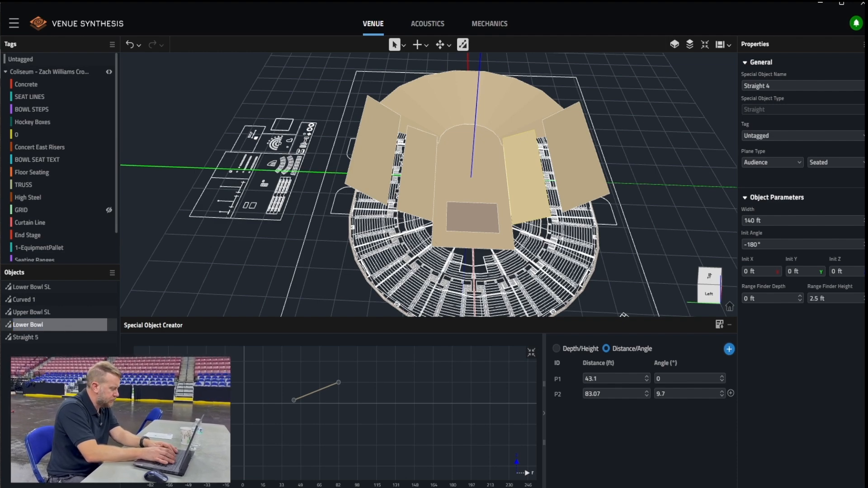
{"action": "type", "text": " SR"}
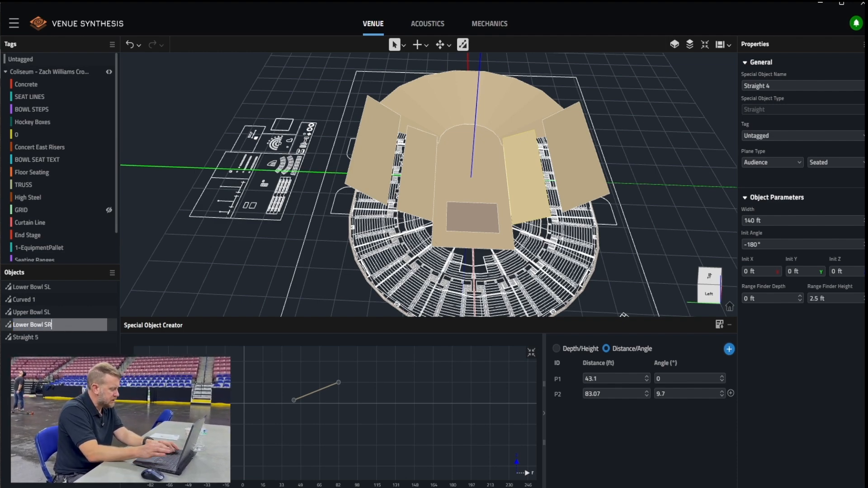
{"action": "left_click", "coordinate": [57, 339]}
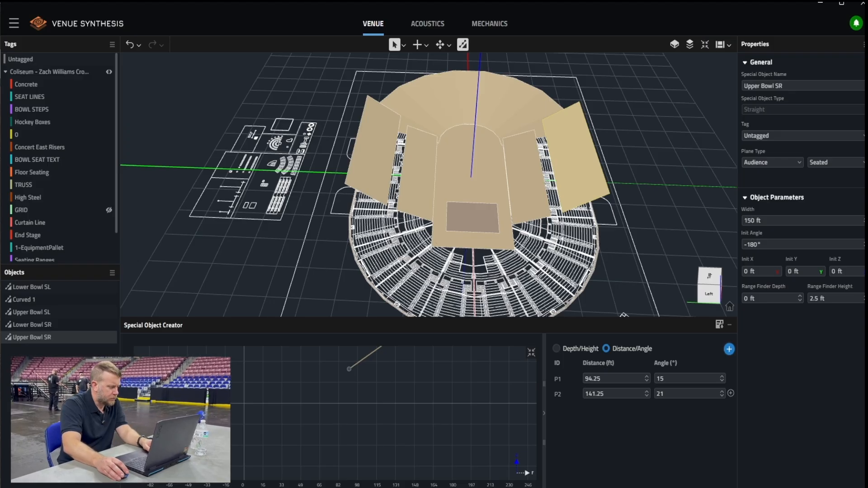
Display the points of Upper Bowl SR as Depth/Height and read the height of its rear point P2
{"action": "left_click", "coordinate": [194, 291]}
{"action": "middle_click_drag", "start_coordinate": [352, 264], "coordinate": [371, 246]}
{"action": "middle_click_drag", "start_coordinate": [577, 222], "coordinate": [594, 206]}
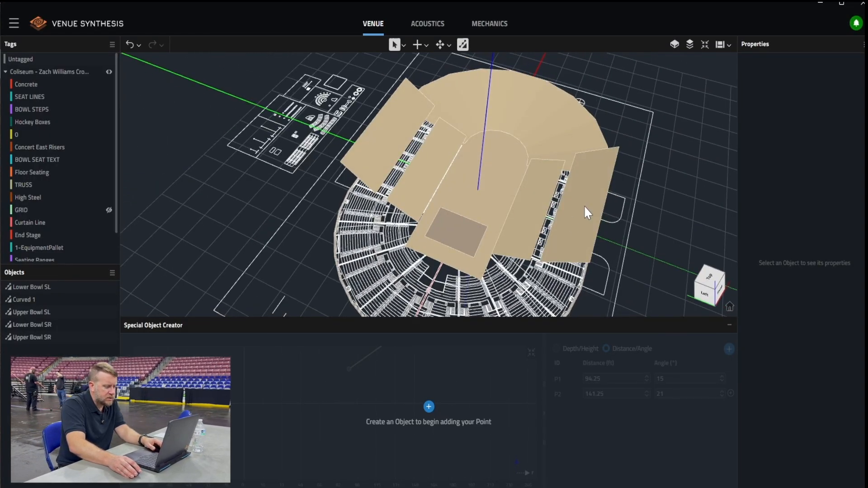
{"action": "left_click", "coordinate": [43, 338]}
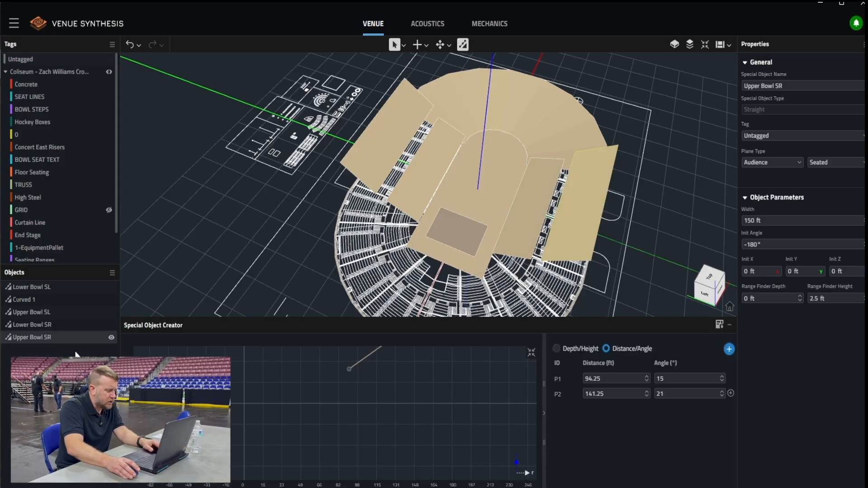
{"action": "scroll", "coordinate": [393, 394], "scroll_direction": "up", "scroll_amount": 5}
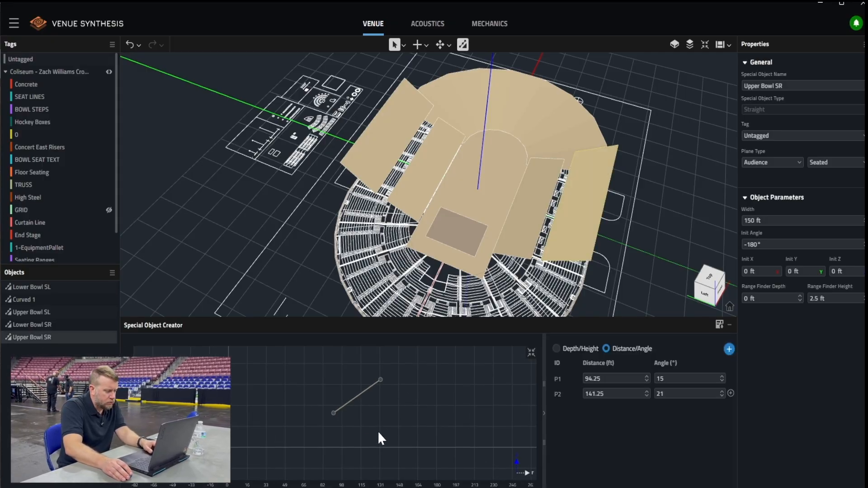
{"action": "left_click_drag", "start_coordinate": [388, 386], "coordinate": [379, 416]}
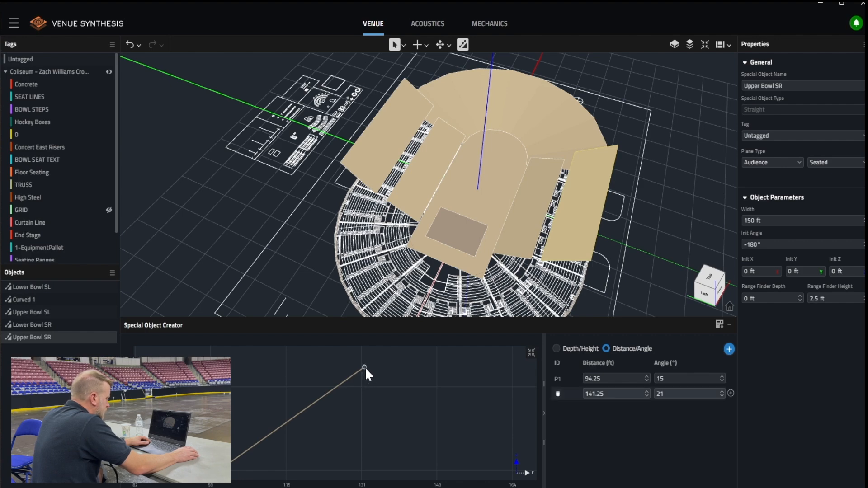
{"action": "left_click", "coordinate": [558, 349]}
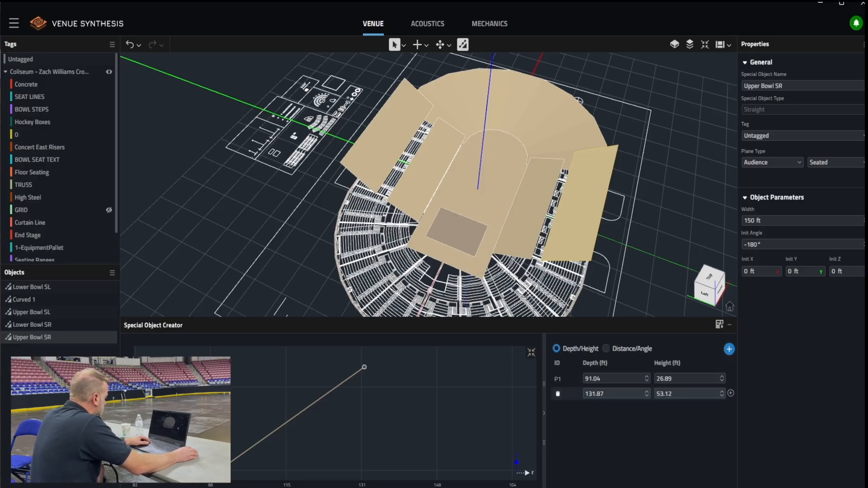
Set the height of point P2 of the Curved 1 section to 53.12 ft
{"action": "left_click", "coordinate": [41, 301]}
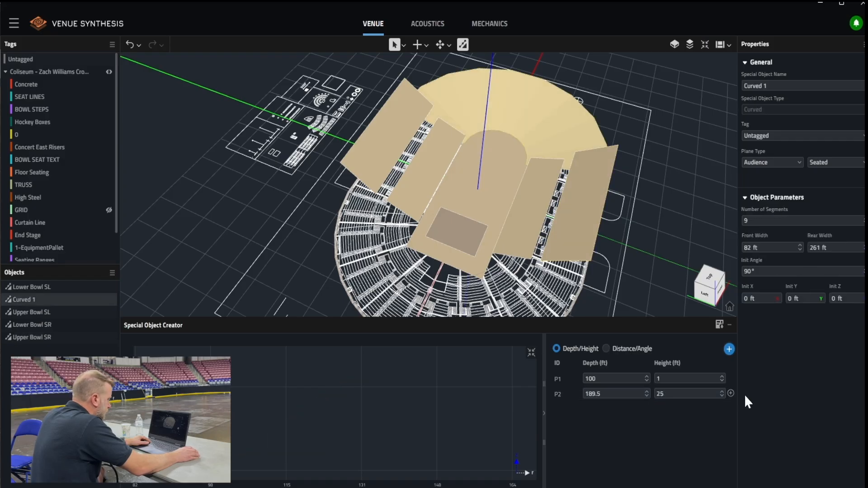
{"action": "left_click", "coordinate": [684, 390]}
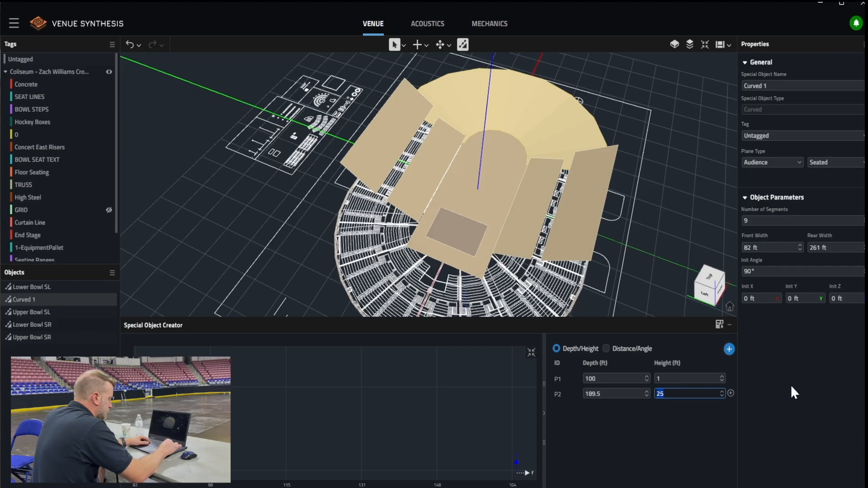
{"action": "type", "text": "53.12"}
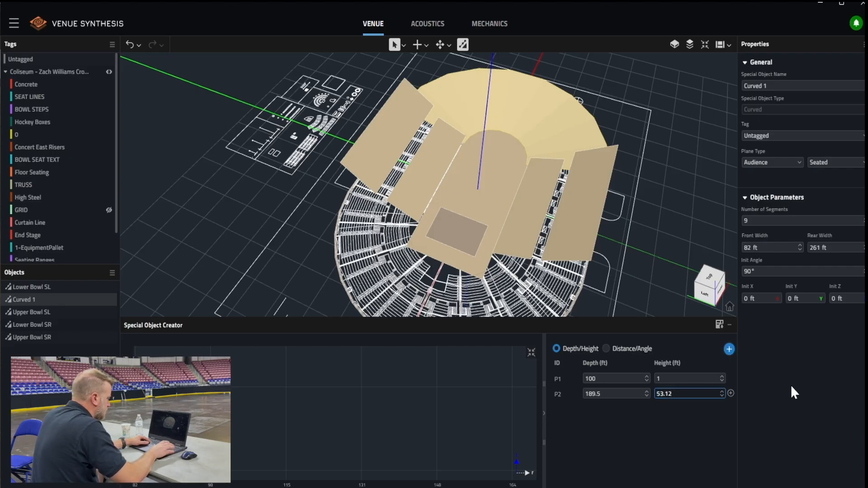
{"action": "key", "text": "Return"}
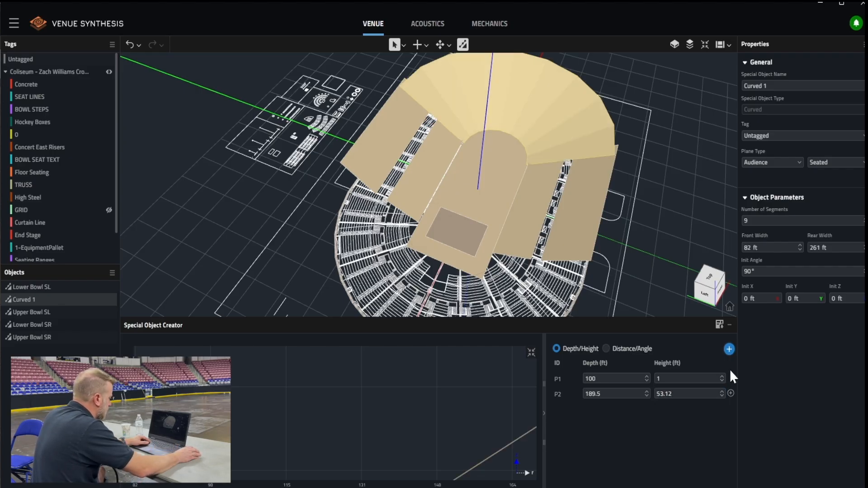
Examine from the side, obliquely and in plan how the curved end section meets the side seating and the venue drawing
{"action": "middle_click_drag", "start_coordinate": [609, 232], "coordinate": [608, 186]}
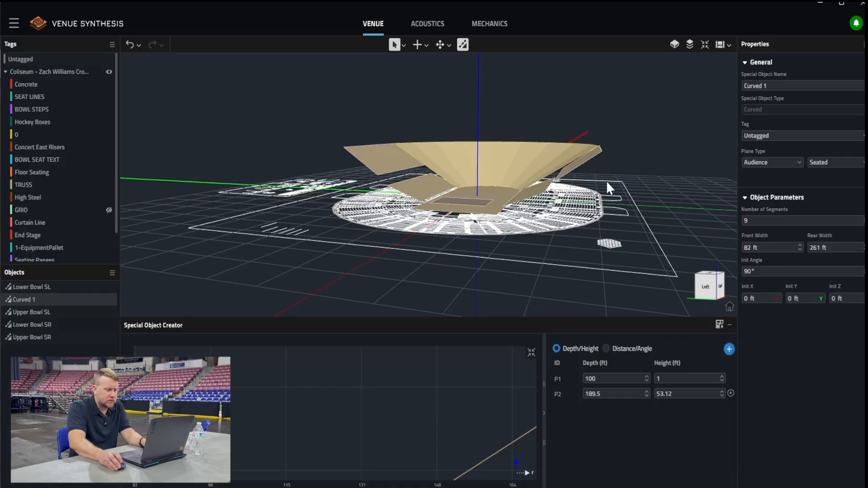
{"action": "scroll", "coordinate": [622, 163], "scroll_direction": "up", "scroll_amount": 6}
{"action": "middle_click_drag", "start_coordinate": [589, 157], "coordinate": [603, 142]}
{"action": "scroll", "coordinate": [600, 135], "scroll_direction": "down", "scroll_amount": 10}
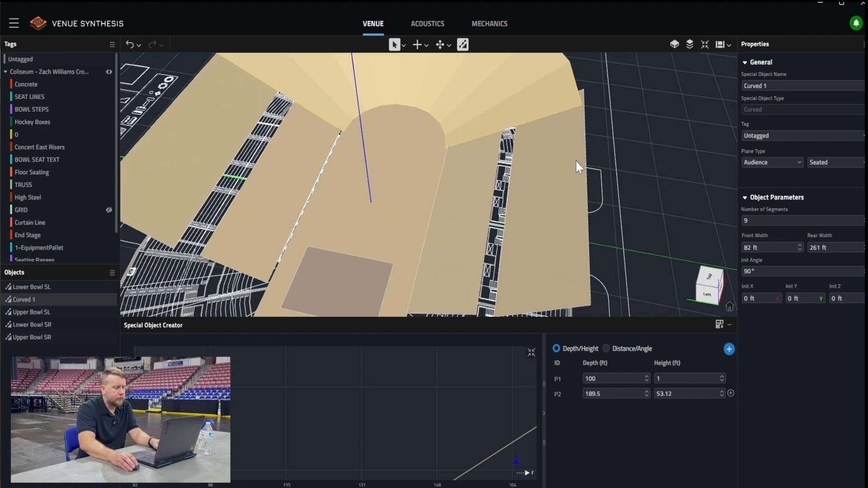
{"action": "middle_click_drag", "start_coordinate": [426, 197], "coordinate": [440, 209]}
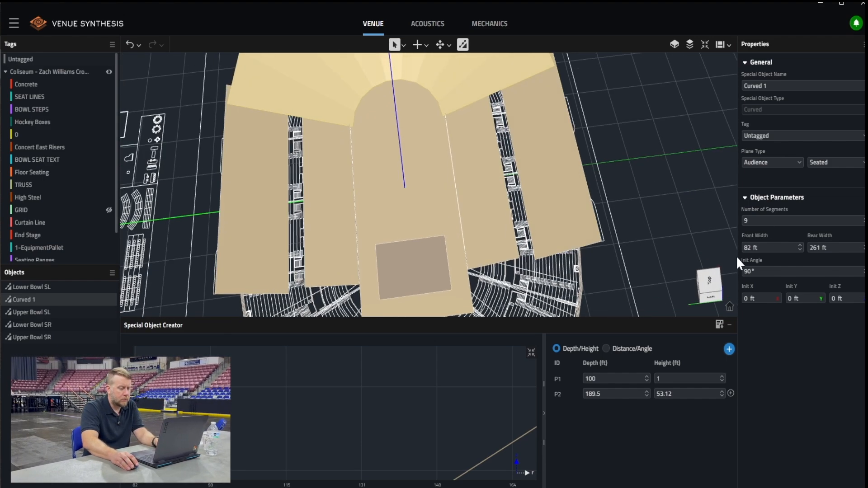
{"action": "left_click", "coordinate": [717, 281]}
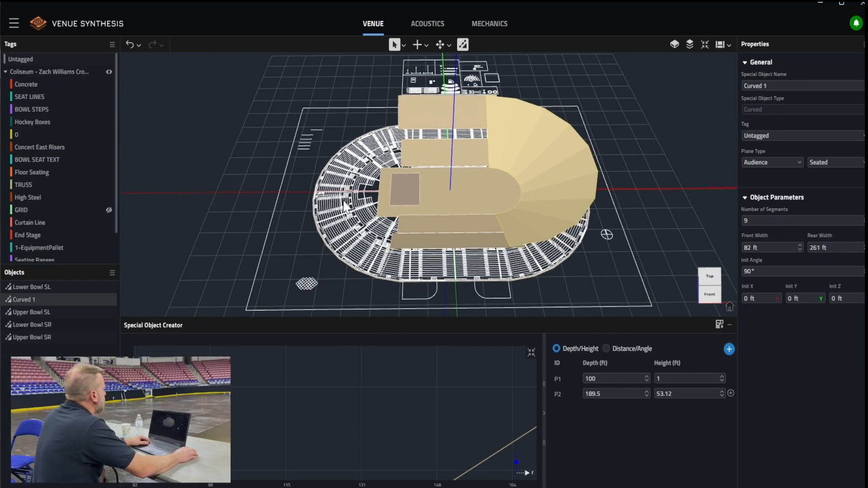
{"action": "middle_click_drag", "start_coordinate": [655, 216], "coordinate": [659, 239]}
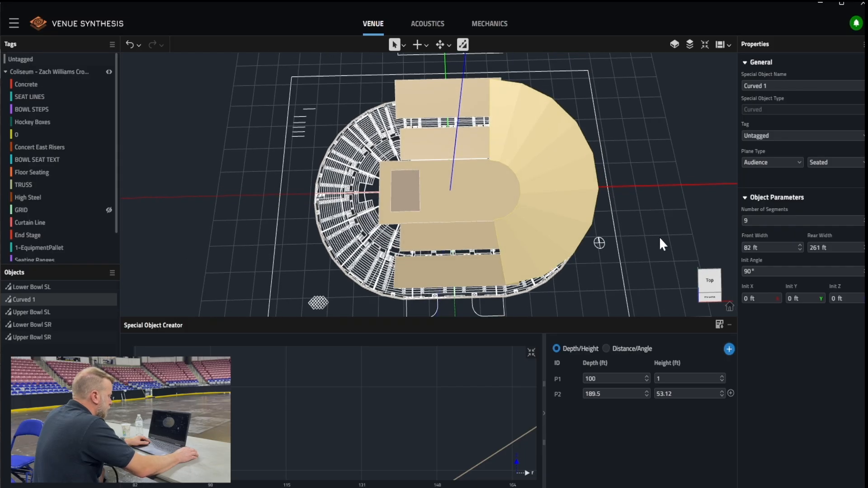
{"action": "left_click", "coordinate": [710, 284]}
{"action": "middle_click_drag", "start_coordinate": [375, 211], "coordinate": [277, 203]}
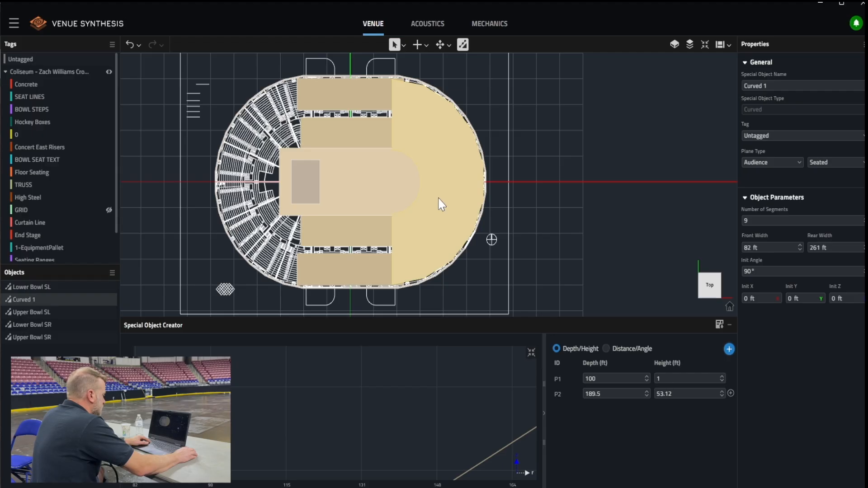
{"action": "middle_click_drag", "start_coordinate": [219, 243], "coordinate": [193, 211]}
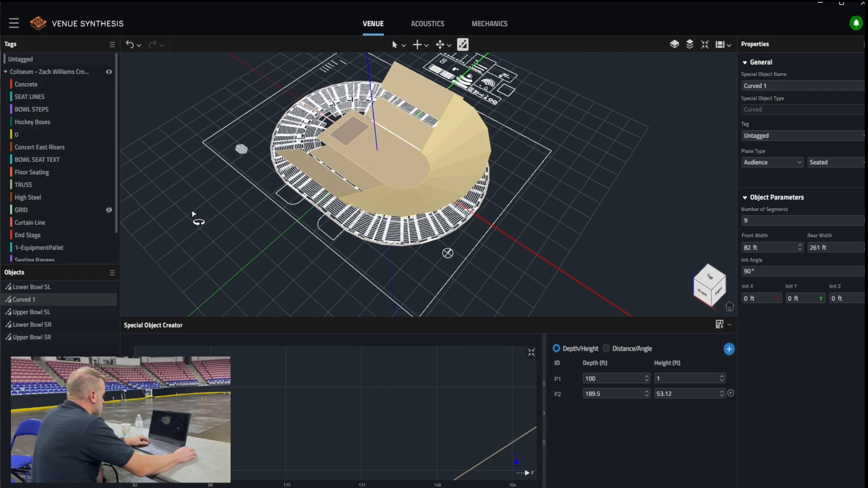
Mirror Curved 1 across the vertical YZ plane to the stage end of the arena
{"action": "right_click", "coordinate": [61, 299]}
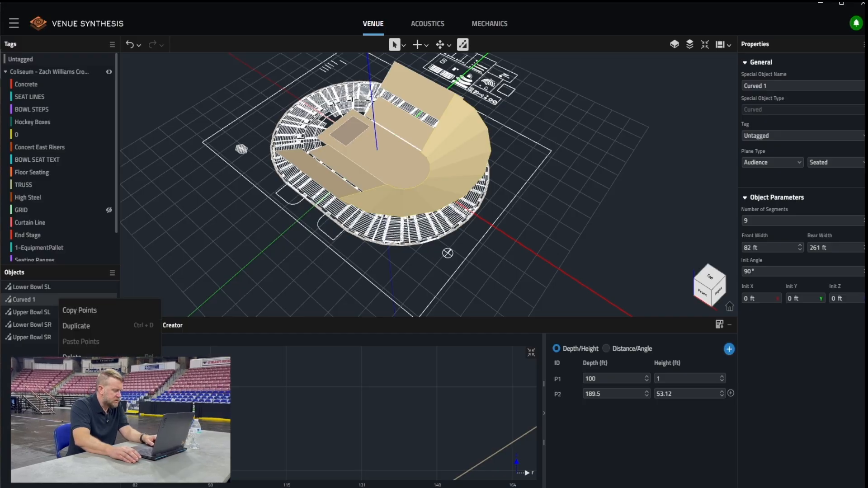
{"action": "left_click", "coordinate": [75, 373]}
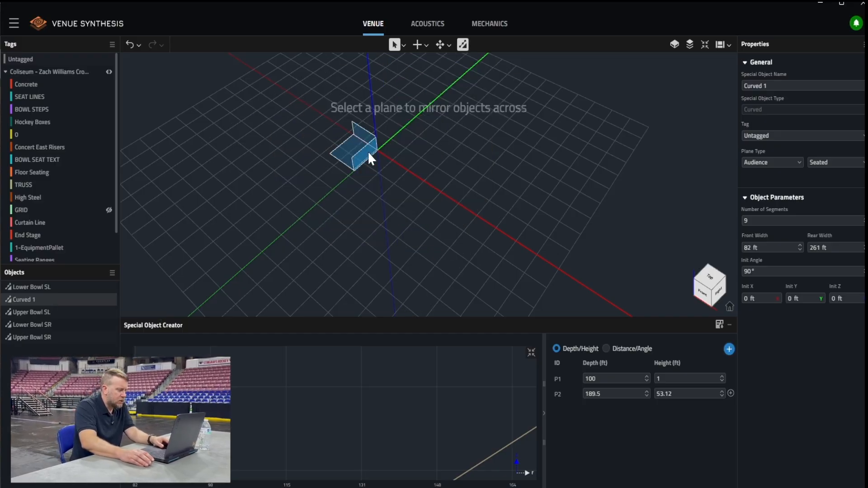
{"action": "left_click", "coordinate": [367, 151]}
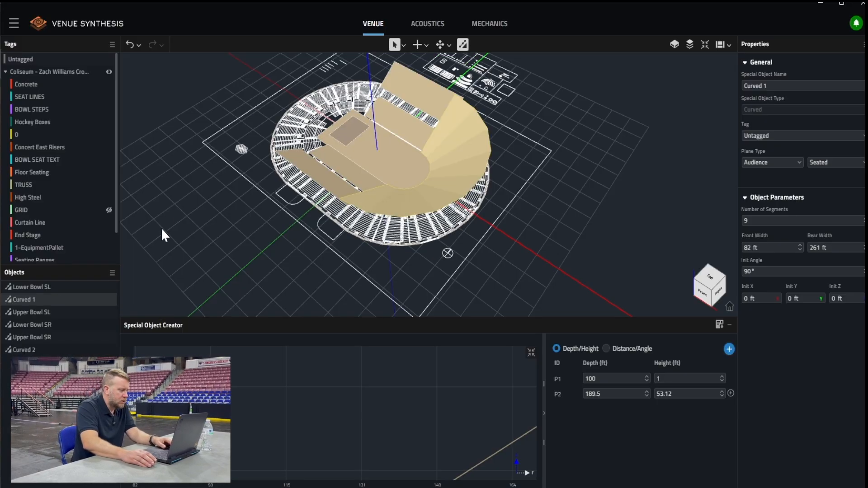
Rename the original curved section Curved 1 as "Curve FOH"
{"action": "right_click", "coordinate": [37, 300]}
{"action": "left_click", "coordinate": [59, 373]}
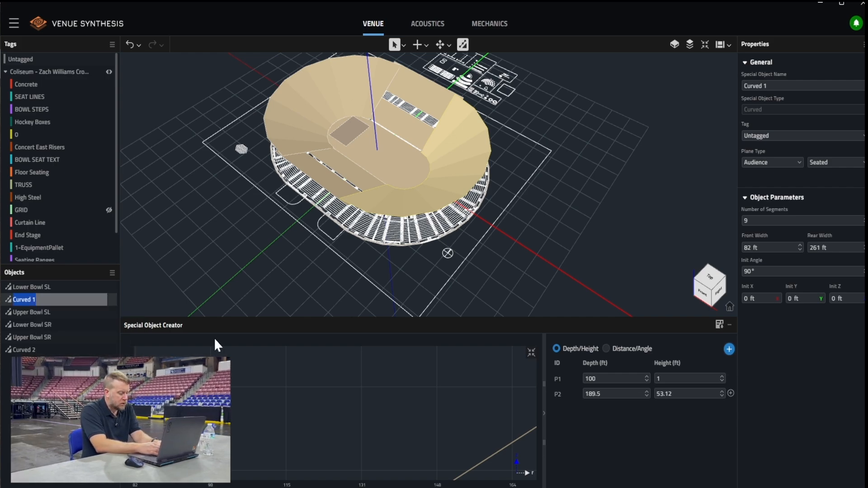
{"action": "type", "text": "Curve FOH"}
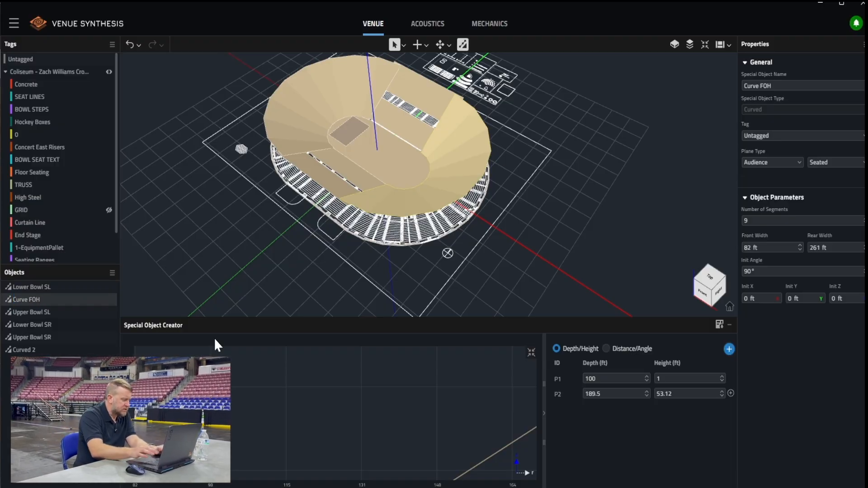
{"action": "key", "text": "Return"}
Rename the mirrored curved section Curved 2 as "Curve STAGE"
{"action": "right_click", "coordinate": [46, 351]}
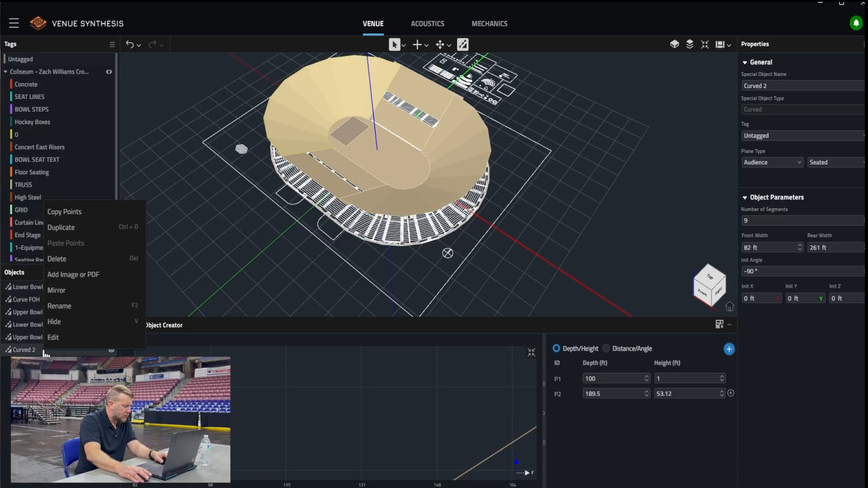
{"action": "left_click", "coordinate": [74, 307]}
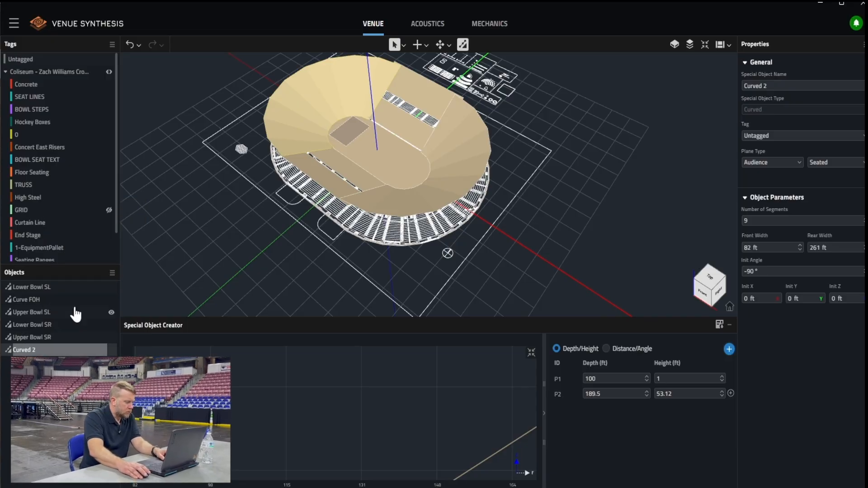
{"action": "type", "text": "C"}
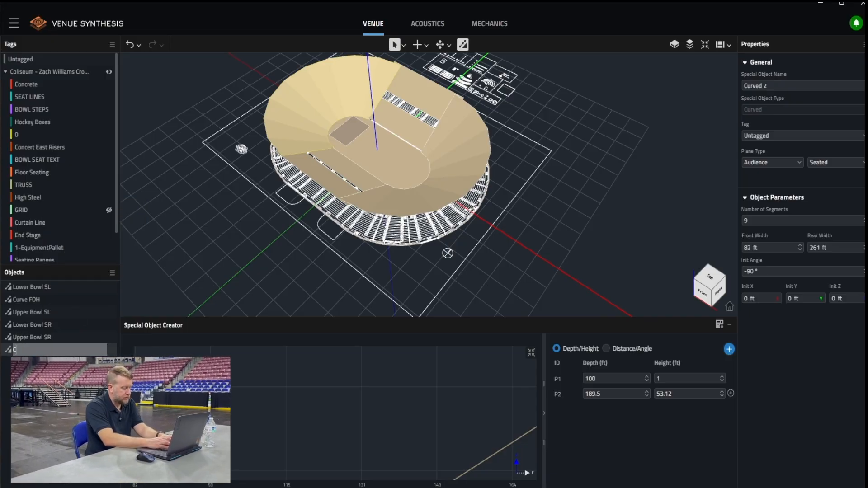
{"action": "type", "text": "urve STAGE"}
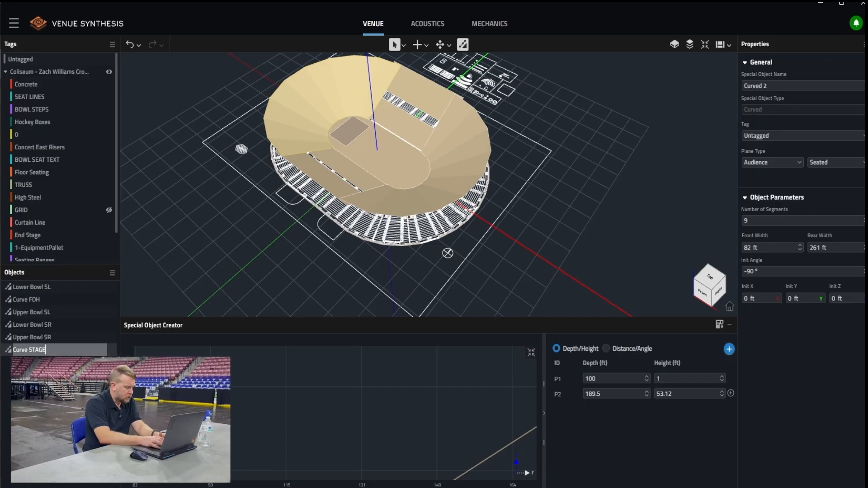
{"action": "key", "text": "Return"}
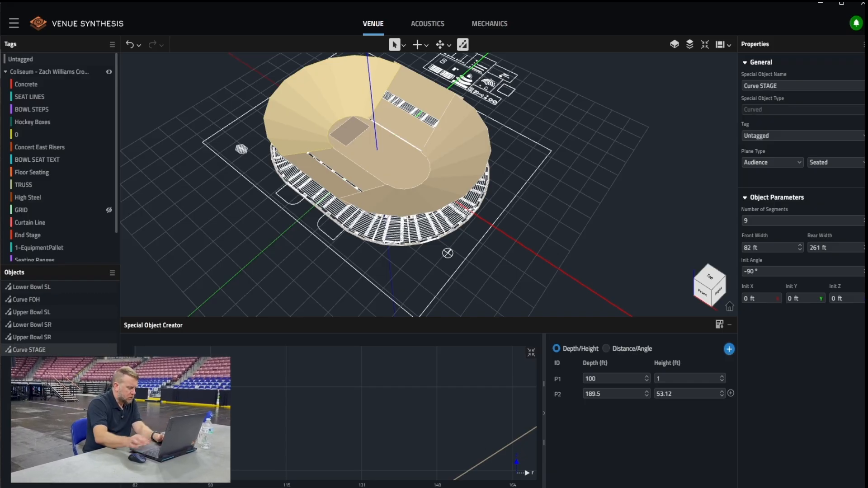
Switch to the Acoustics workspace and examine the loudspeaker arrays and their aiming within the full bowl from several angles
{"action": "middle_click_drag", "start_coordinate": [236, 219], "coordinate": [292, 207]}
{"action": "left_click", "coordinate": [394, 45]}
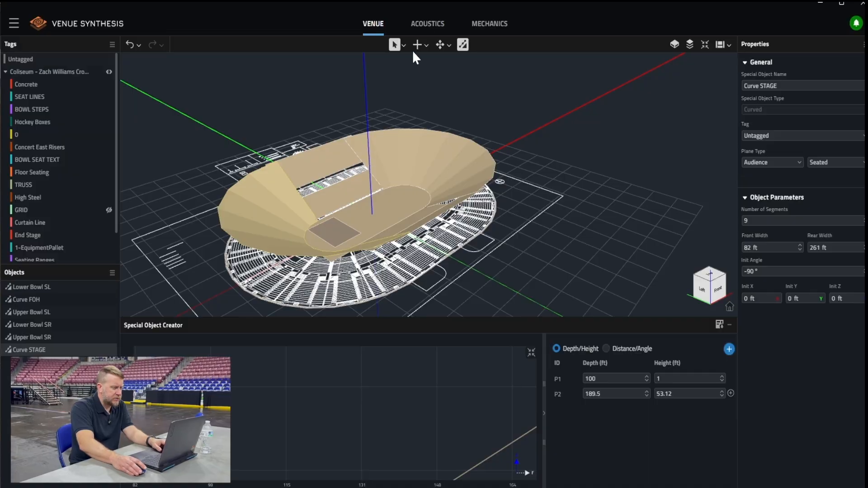
{"action": "left_click", "coordinate": [420, 27]}
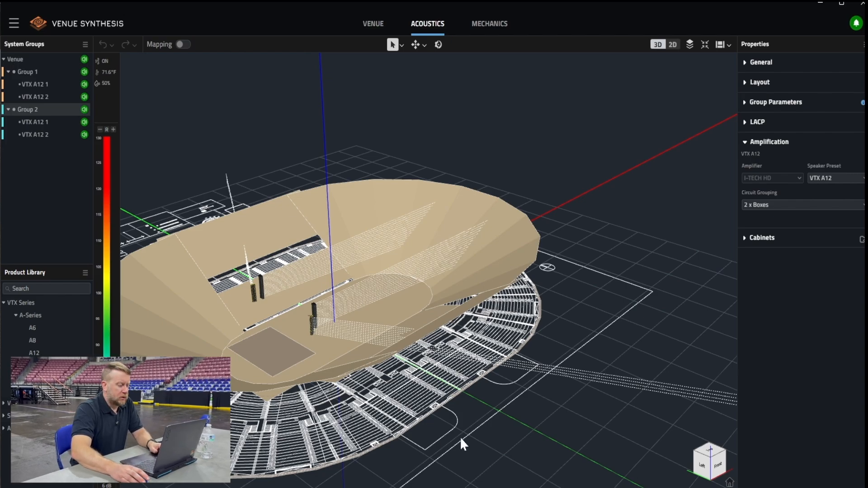
{"action": "middle_click_drag", "start_coordinate": [490, 381], "coordinate": [421, 372]}
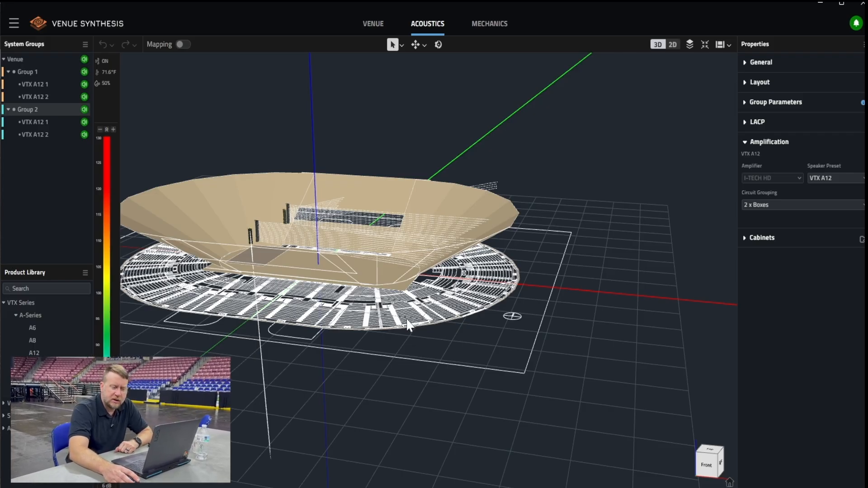
{"action": "middle_click_drag", "start_coordinate": [275, 313], "coordinate": [368, 359]}
{"action": "middle_click_drag", "start_coordinate": [538, 334], "coordinate": [534, 284]}
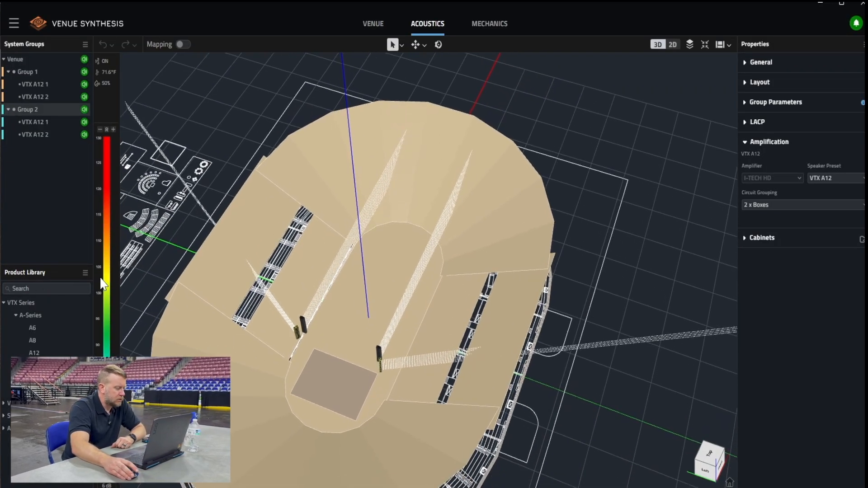
Turn on coverage mapping and examine how the main and side arrays cover the arena bowl, ending in a top view
{"action": "left_click", "coordinate": [183, 45]}
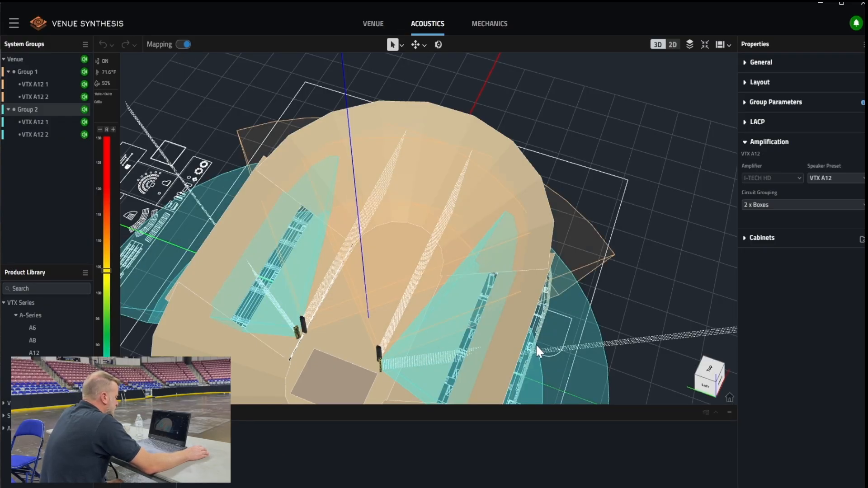
{"action": "middle_click_drag", "start_coordinate": [536, 344], "coordinate": [502, 282]}
{"action": "middle_click_drag", "start_coordinate": [335, 283], "coordinate": [312, 314]}
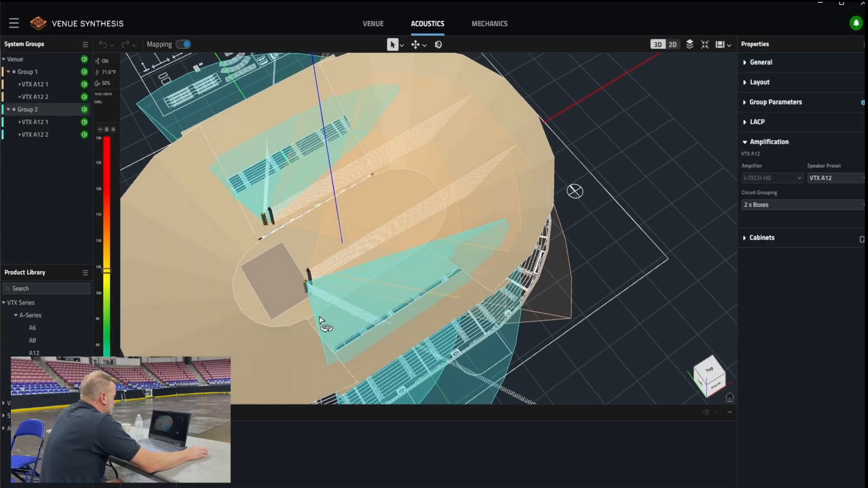
{"action": "left_click", "coordinate": [710, 379]}
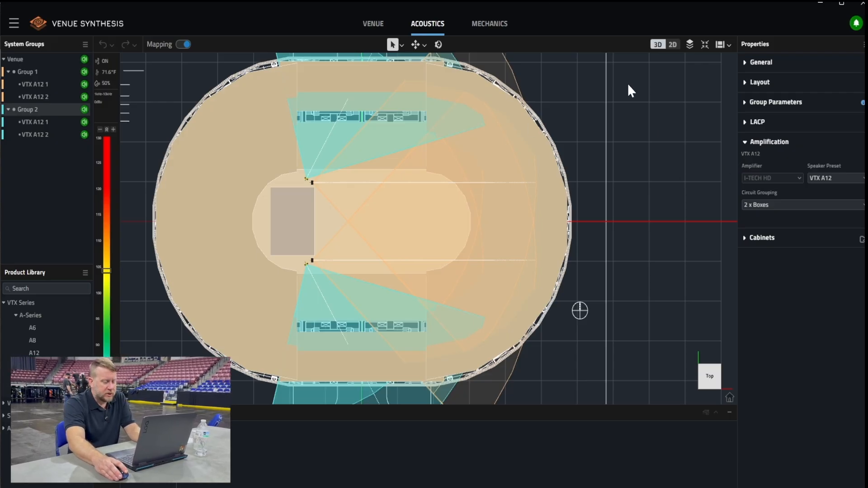
Switch to the 2D section view and rename loudspeaker Group 1 as "Main"
{"action": "left_click", "coordinate": [676, 45]}
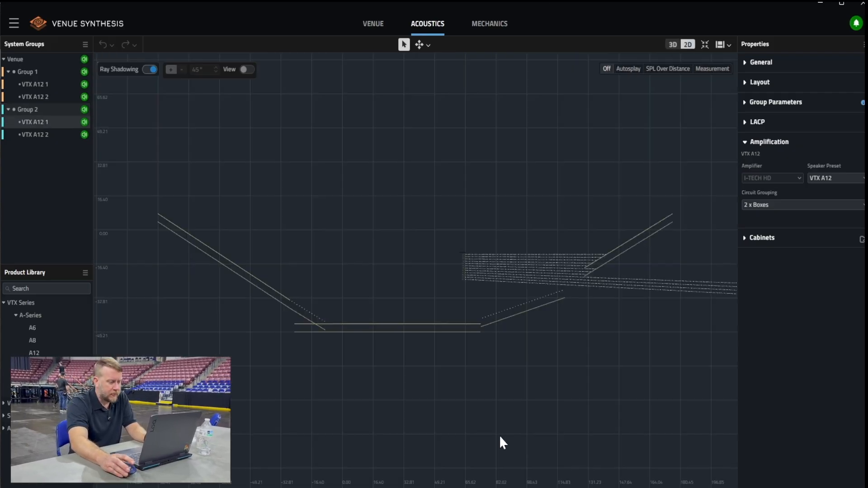
{"action": "left_click", "coordinate": [34, 73]}
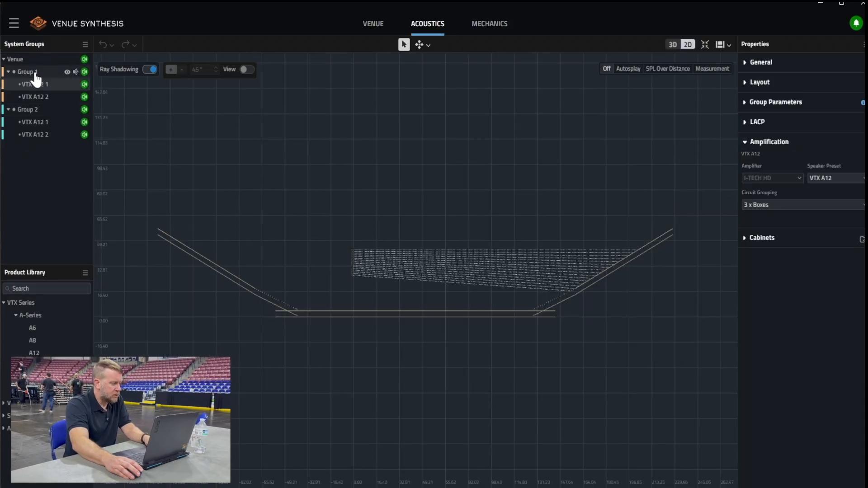
{"action": "right_click", "coordinate": [46, 75]}
{"action": "left_click", "coordinate": [78, 86]}
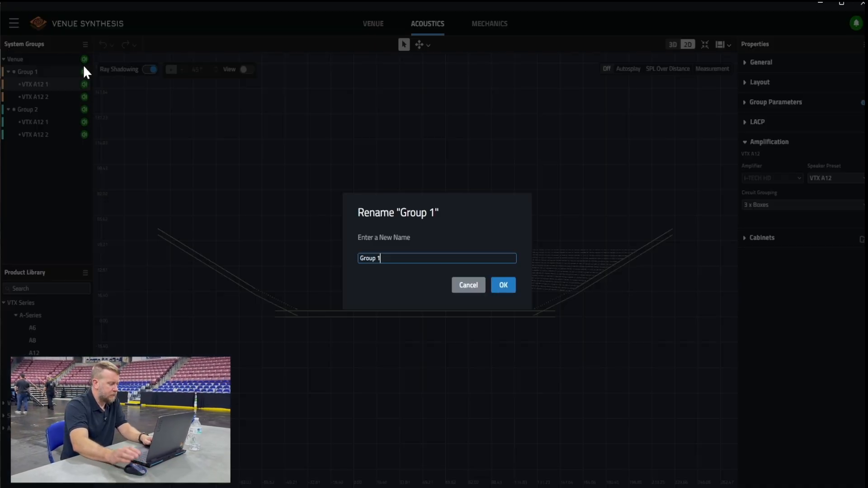
{"action": "key", "text": "BackSpace"}
{"action": "key", "text": "BackSpace"}
{"action": "key", "text": "BackSpace"}
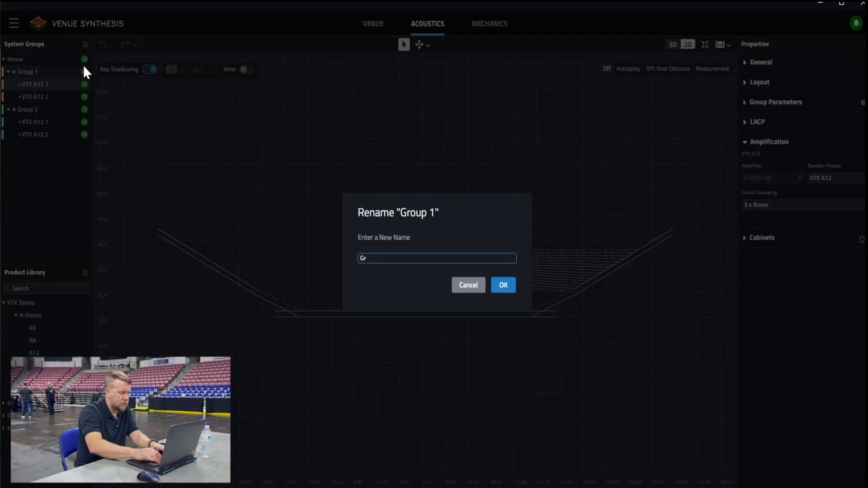
{"action": "type", "text": "Main"}
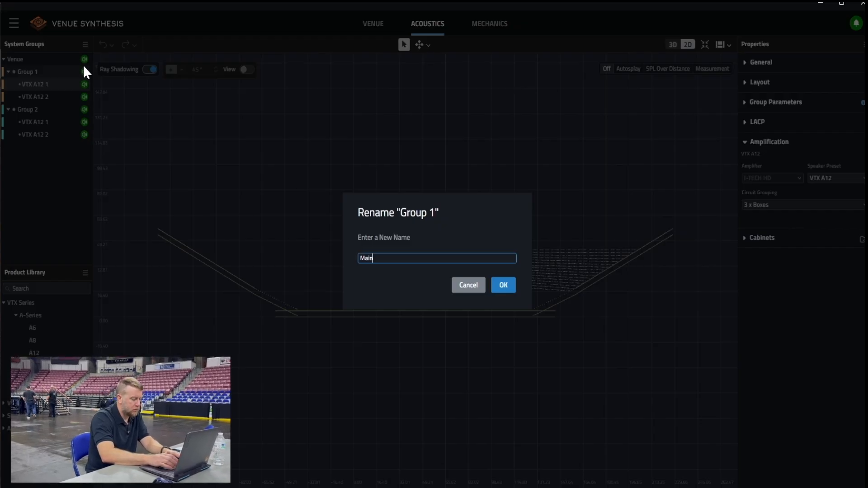
{"action": "key", "text": "Return"}
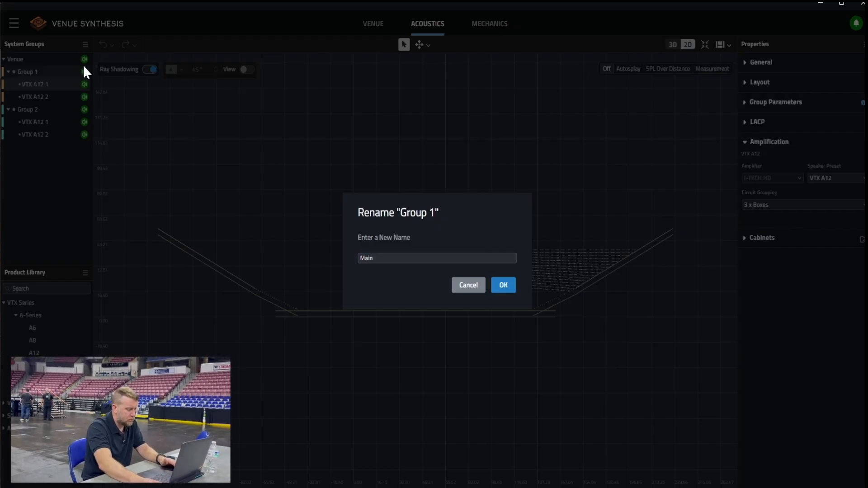
{"action": "left_click", "coordinate": [509, 285]}
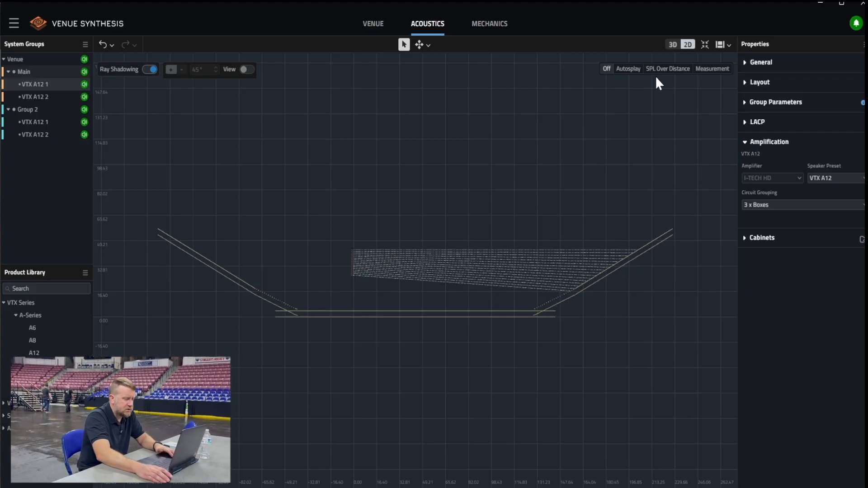
Automatically calculate the cabinet angles for the first VTX A12 array in Main, checking SPL over distance between two calculations
{"action": "left_click", "coordinate": [629, 70]}
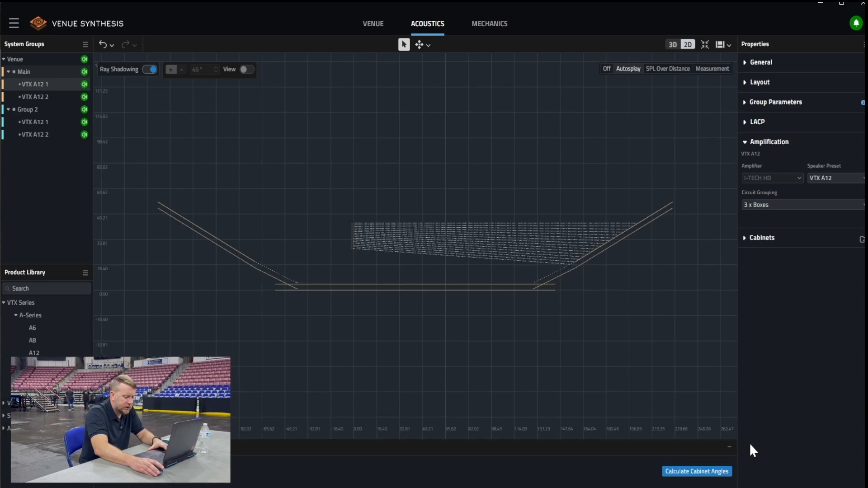
{"action": "left_click", "coordinate": [694, 472]}
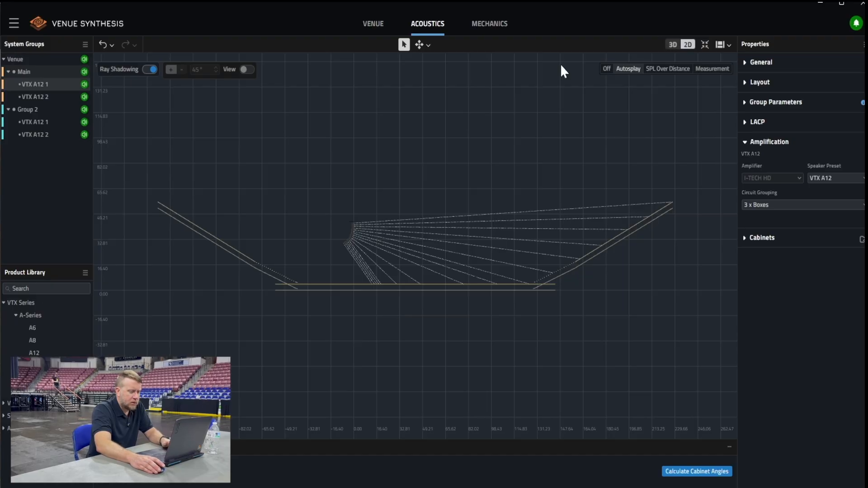
{"action": "left_click", "coordinate": [667, 70]}
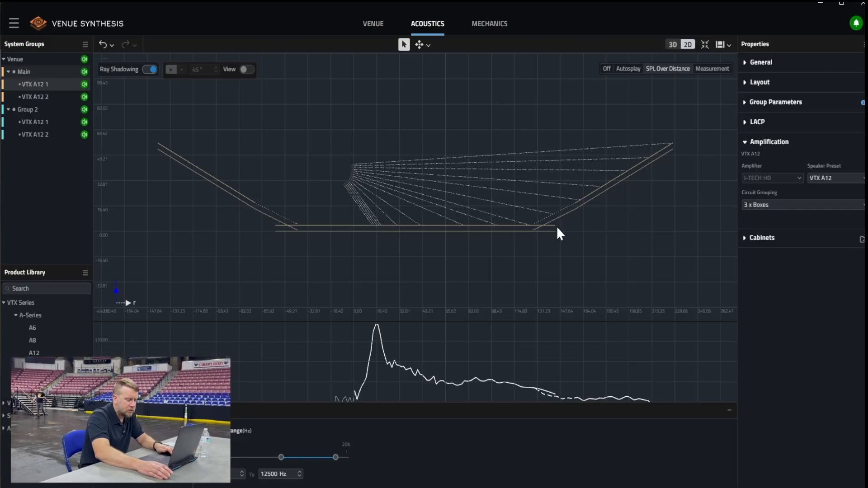
{"action": "left_click", "coordinate": [749, 241]}
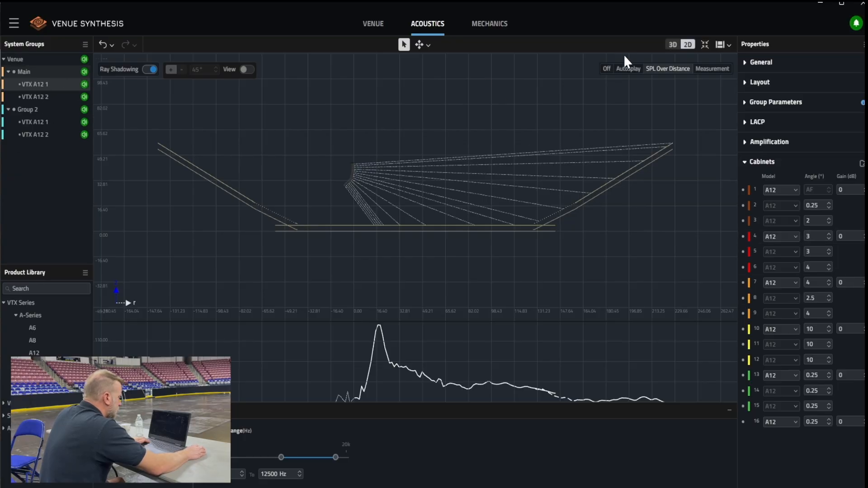
{"action": "left_click", "coordinate": [633, 70]}
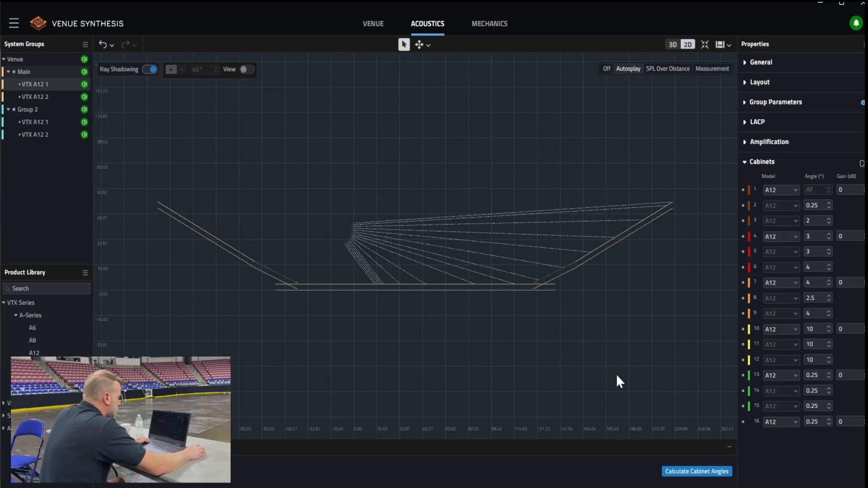
{"action": "left_click", "coordinate": [685, 473]}
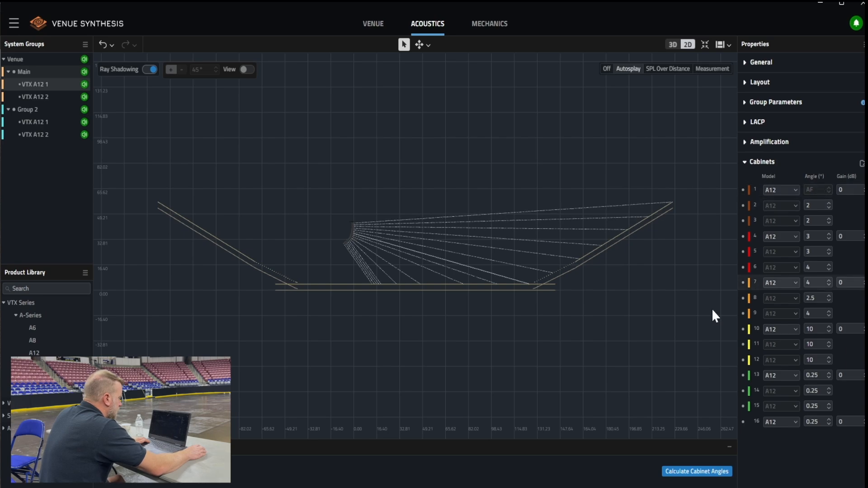
Set the angles of cabinets 15 and 16 to 10° each
{"action": "double_click", "coordinate": [823, 422]}
{"action": "type", "text": "10"}
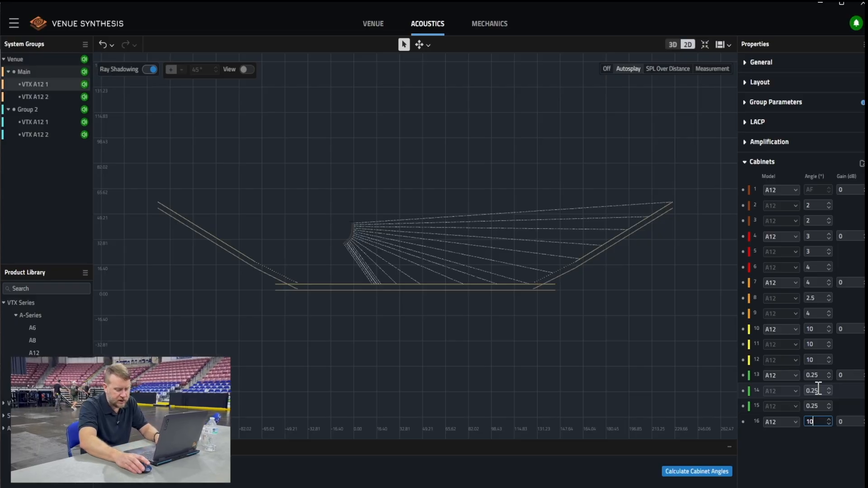
{"action": "double_click", "coordinate": [819, 406]}
{"action": "type", "text": "1"}
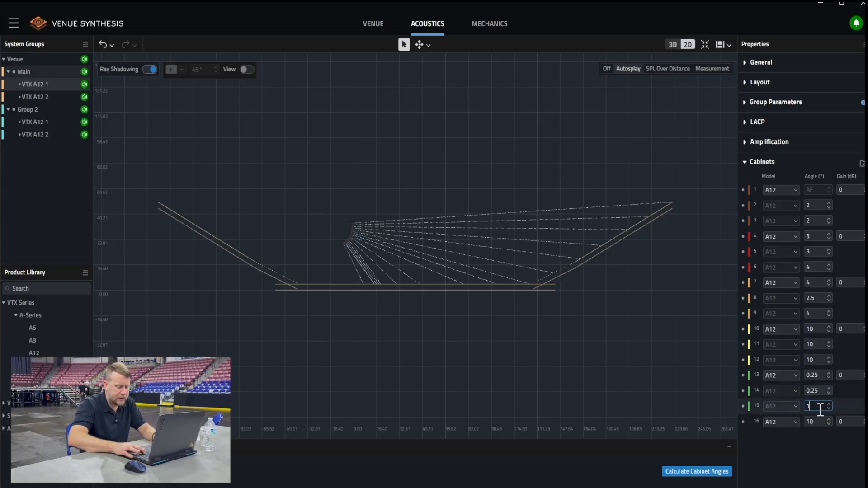
{"action": "type", "text": "0"}
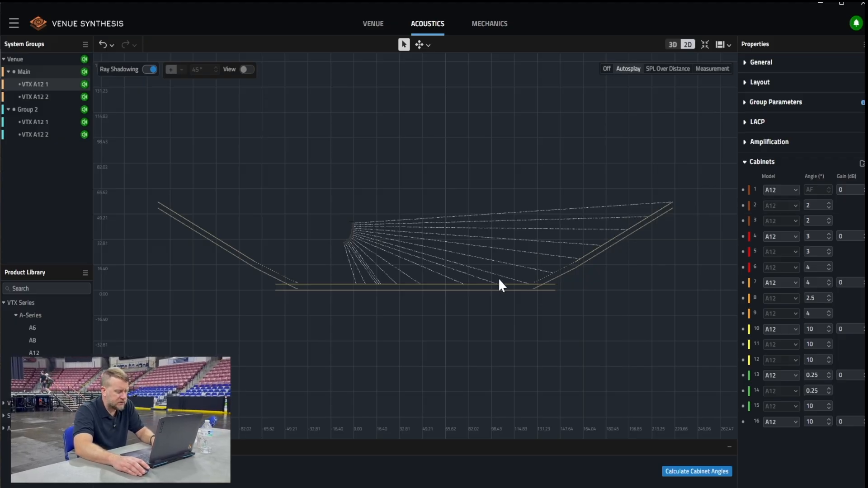
Set the angles of cabinets 2 and 3 to 1.5°, cabinets 4 and 5 to 2°, and cabinets 6 and 7 to 2.5°
{"action": "left_click", "coordinate": [830, 223]}
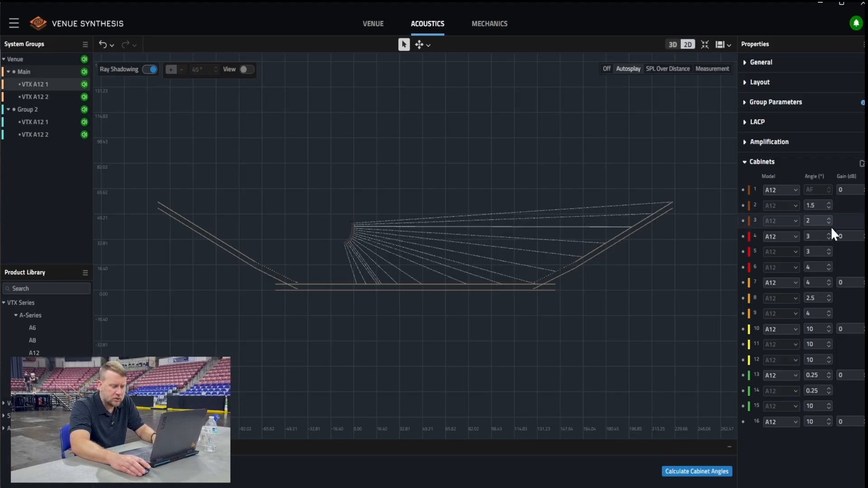
{"action": "left_click", "coordinate": [829, 239]}
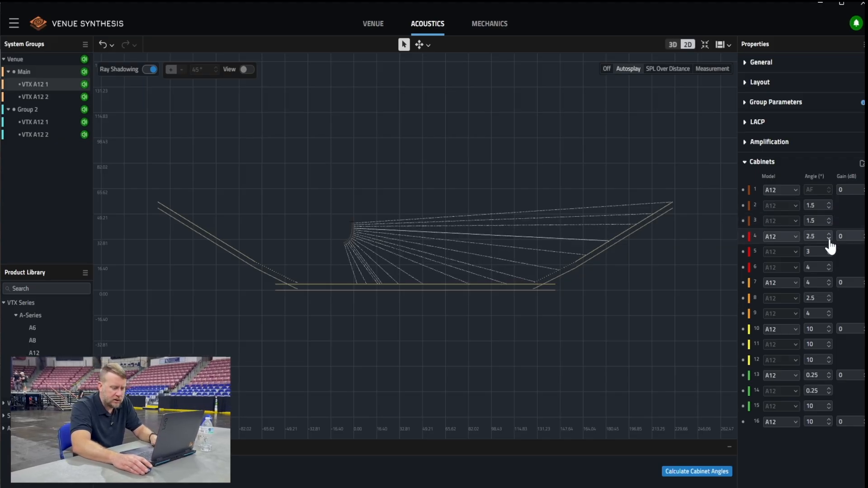
{"action": "left_click", "coordinate": [829, 253]}
{"action": "left_click", "coordinate": [829, 254]}
{"action": "left_click", "coordinate": [828, 270]}
{"action": "left_click", "coordinate": [828, 270]}
{"action": "left_click", "coordinate": [828, 239]}
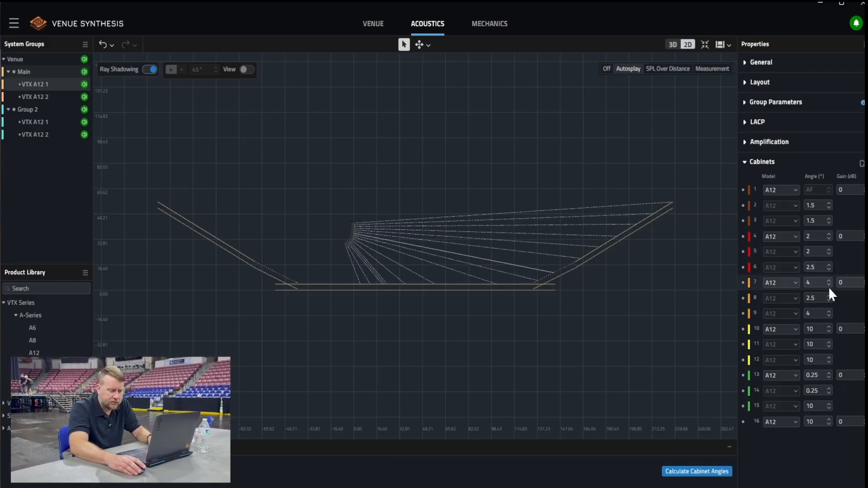
{"action": "left_click", "coordinate": [828, 285]}
{"action": "left_click", "coordinate": [829, 285]}
{"action": "left_click", "coordinate": [829, 285]}
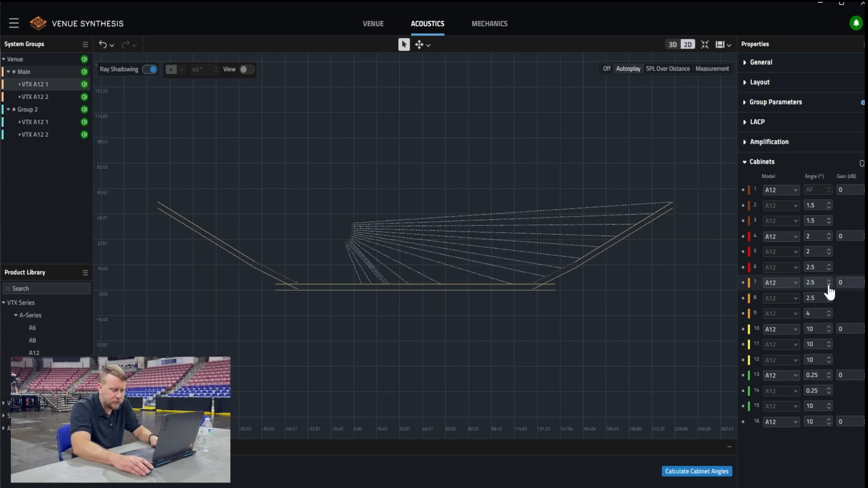
Set the angles of cabinets 9, 10, 11 and 12 to 3° each
{"action": "left_click", "coordinate": [829, 316]}
{"action": "left_click", "coordinate": [829, 316]}
{"action": "left_click", "coordinate": [829, 332]}
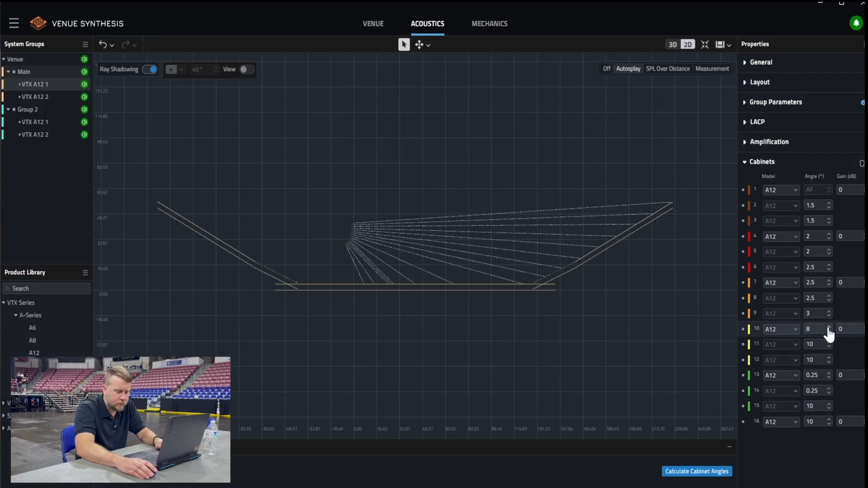
{"action": "left_click", "coordinate": [829, 332]}
{"action": "left_click", "coordinate": [829, 331]}
{"action": "left_click", "coordinate": [829, 332]}
{"action": "left_click", "coordinate": [828, 332]}
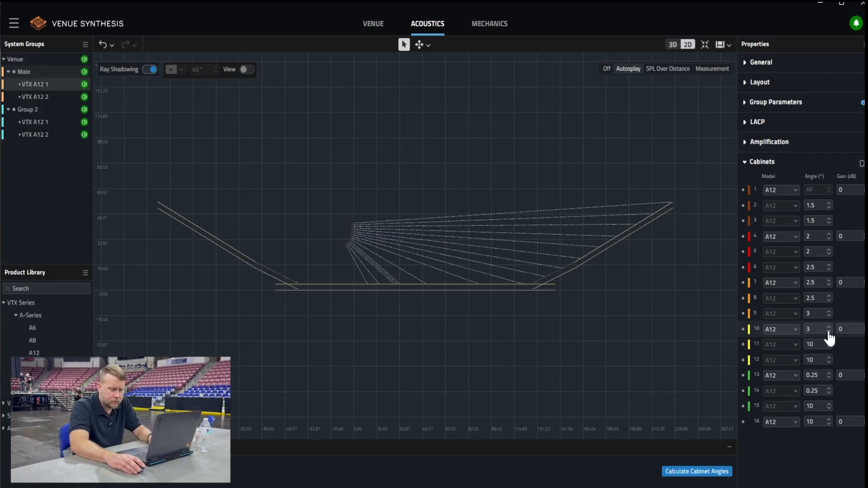
{"action": "left_click", "coordinate": [829, 347]}
{"action": "left_click", "coordinate": [829, 347]}
{"action": "left_click", "coordinate": [829, 346]}
{"action": "left_click", "coordinate": [829, 347]}
{"action": "left_click", "coordinate": [829, 347]}
{"action": "left_click", "coordinate": [829, 347]}
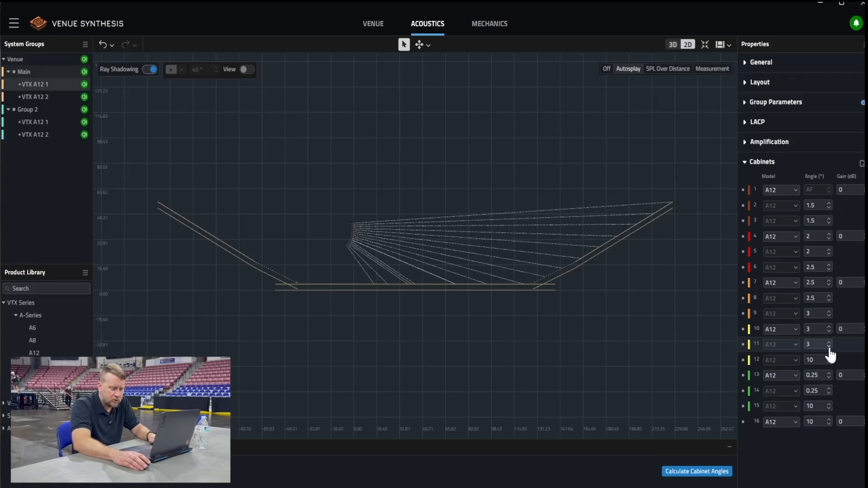
{"action": "left_click", "coordinate": [829, 364]}
{"action": "left_click", "coordinate": [829, 364]}
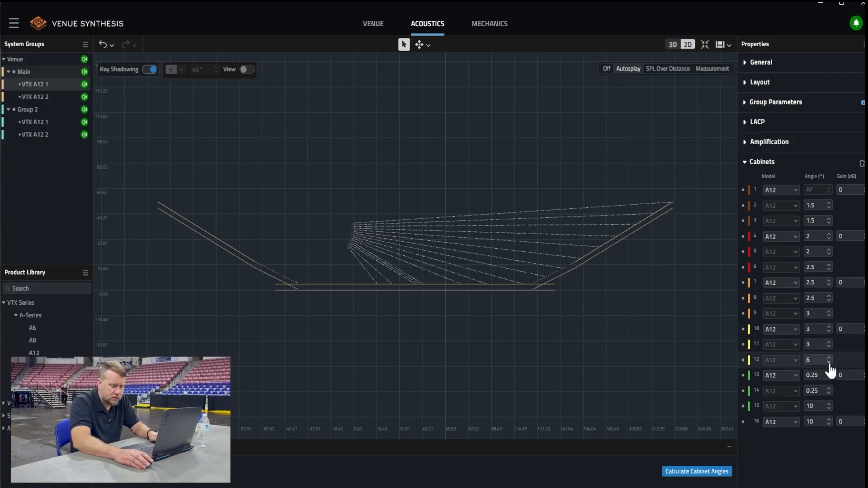
{"action": "left_click", "coordinate": [829, 364]}
{"action": "left_click", "coordinate": [829, 364]}
{"action": "left_click", "coordinate": [829, 363]}
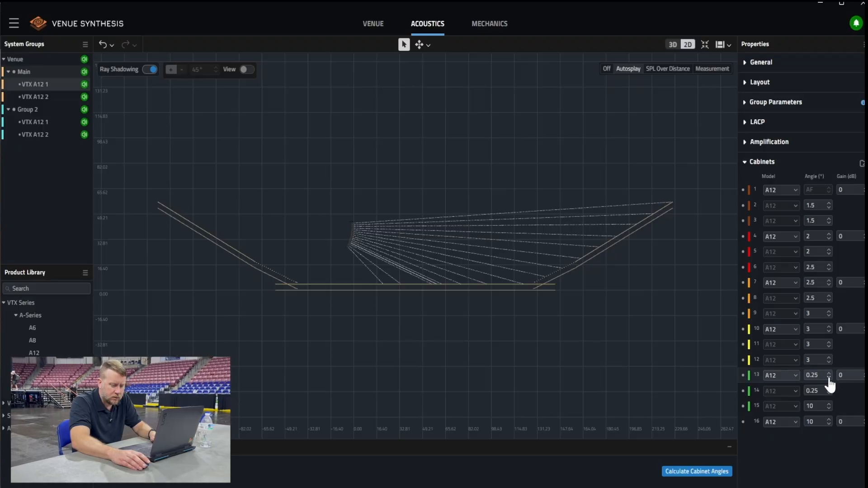
Set cabinet 13's angle to 6° and cabinet 14's angle to 8°
{"action": "left_click", "coordinate": [829, 373]}
{"action": "left_click", "coordinate": [829, 374]}
{"action": "left_click", "coordinate": [829, 374]}
{"action": "left_click", "coordinate": [829, 374]}
{"action": "left_click", "coordinate": [831, 374]}
{"action": "left_click", "coordinate": [829, 373]}
{"action": "left_click", "coordinate": [829, 374]}
{"action": "left_click", "coordinate": [829, 390]}
{"action": "left_click", "coordinate": [829, 389]}
{"action": "left_click", "coordinate": [829, 390]}
{"action": "left_click", "coordinate": [829, 390]}
{"action": "left_click", "coordinate": [829, 390]}
{"action": "left_click", "coordinate": [829, 390]}
{"action": "left_click", "coordinate": [829, 389]}
{"action": "left_click", "coordinate": [829, 389]}
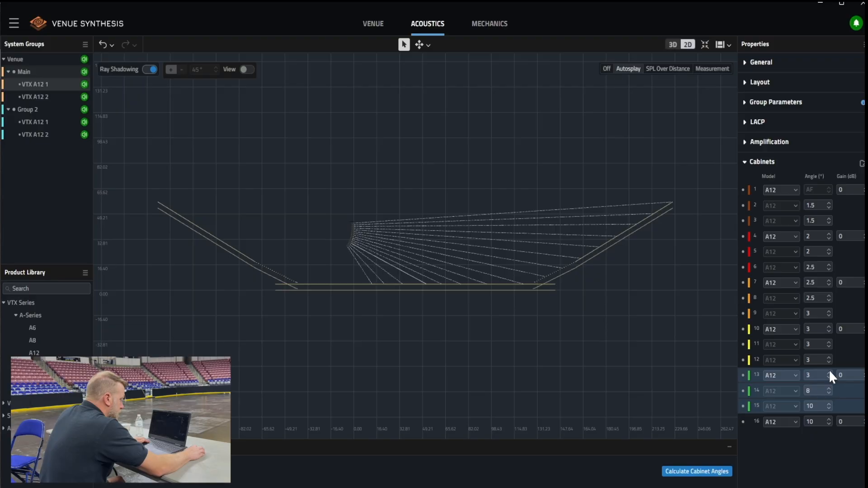
{"action": "left_click", "coordinate": [829, 375]}
{"action": "left_click", "coordinate": [830, 375]}
With SPL over distance shown, set cabinets 5, 6 and 7 to 1.5°, cabinet 8 to 2° and cabinet 9 to 2.5°
{"action": "scroll", "coordinate": [573, 276], "scroll_direction": "up", "scroll_amount": 2}
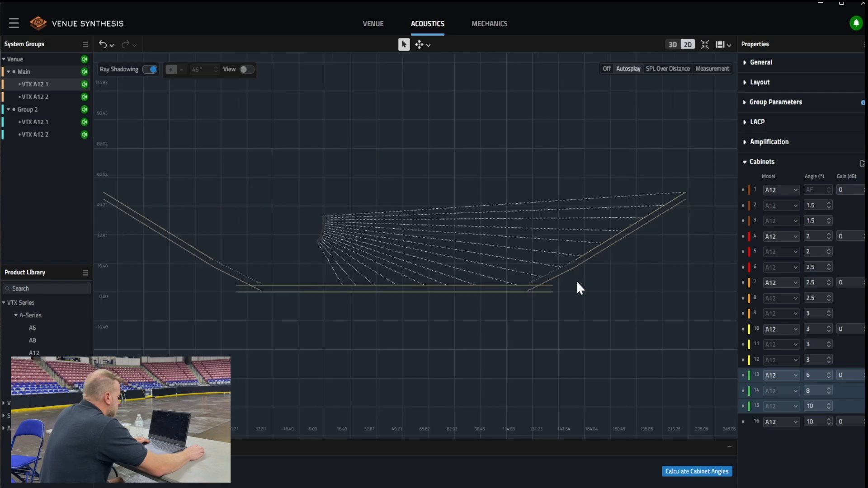
{"action": "middle_click_drag", "start_coordinate": [509, 319], "coordinate": [558, 338]}
{"action": "left_click", "coordinate": [665, 70]}
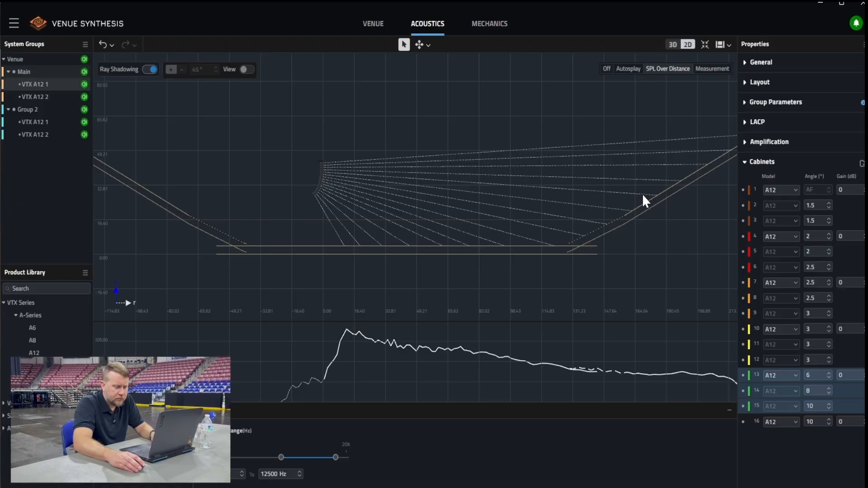
{"action": "left_click", "coordinate": [829, 254]}
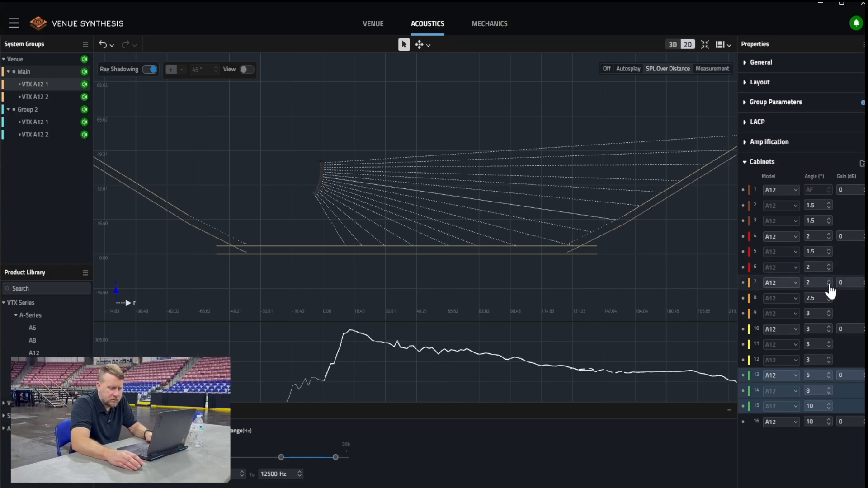
{"action": "left_click", "coordinate": [829, 285]}
{"action": "left_click", "coordinate": [829, 301]}
{"action": "left_click", "coordinate": [830, 270]}
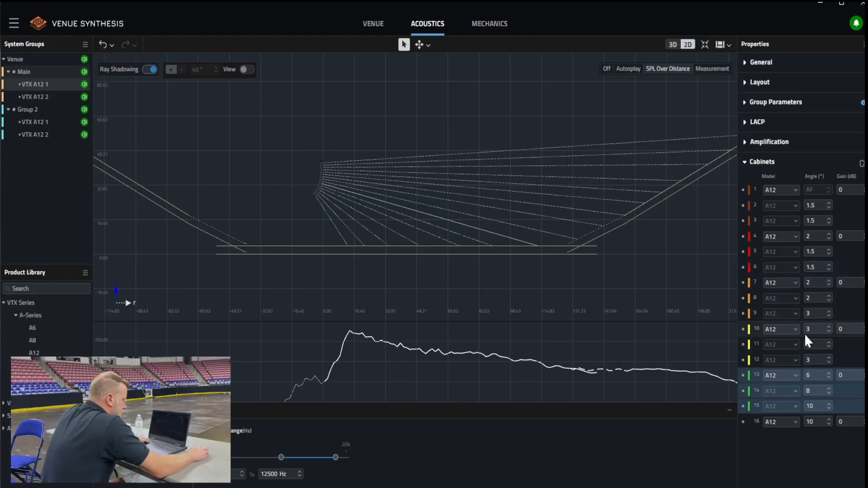
{"action": "left_click", "coordinate": [830, 315]}
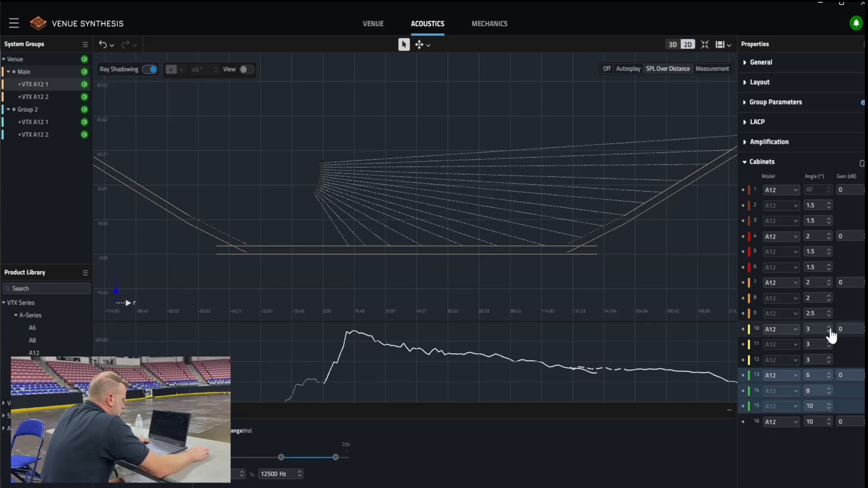
{"action": "left_click", "coordinate": [829, 285]}
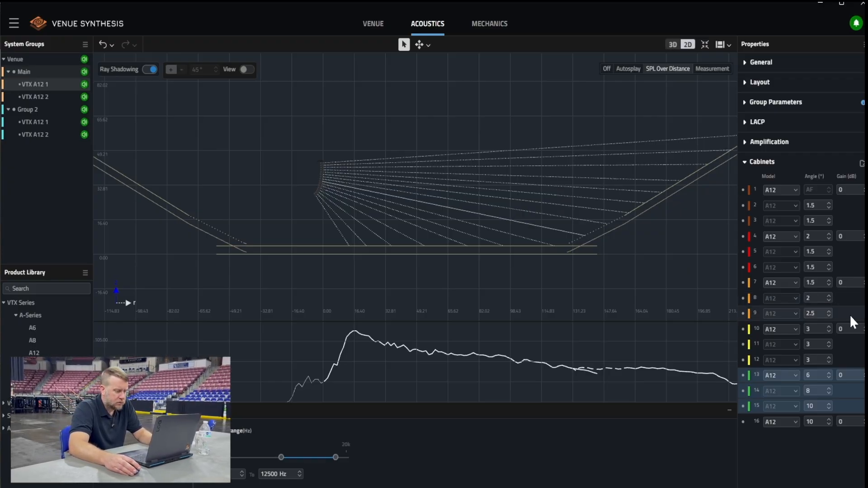
Set the angles of cabinets 8 and 9 in the main array to 2° each
{"action": "left_click", "coordinate": [829, 300]}
{"action": "left_click", "coordinate": [830, 301]}
{"action": "left_click", "coordinate": [830, 300]}
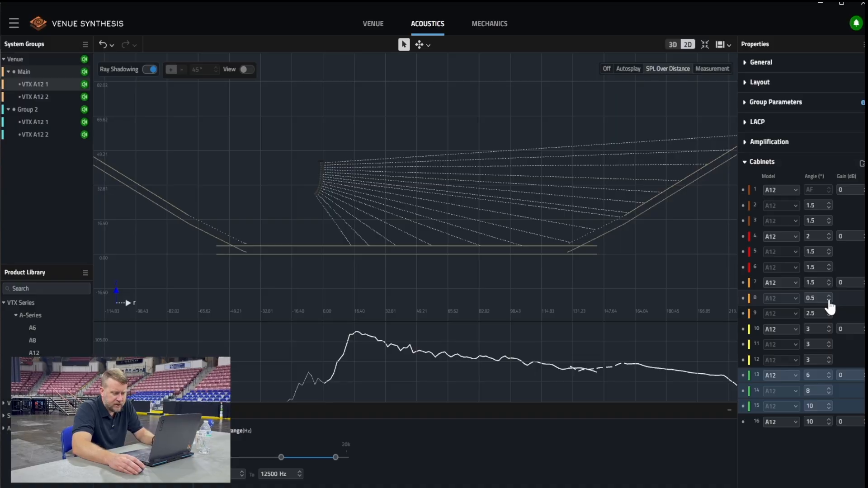
{"action": "left_click", "coordinate": [830, 296]}
{"action": "left_click", "coordinate": [829, 296]}
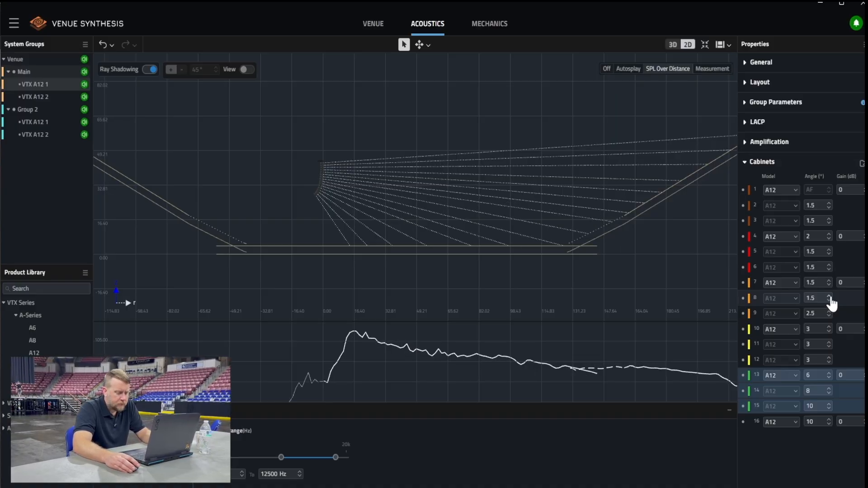
{"action": "left_click", "coordinate": [830, 316]}
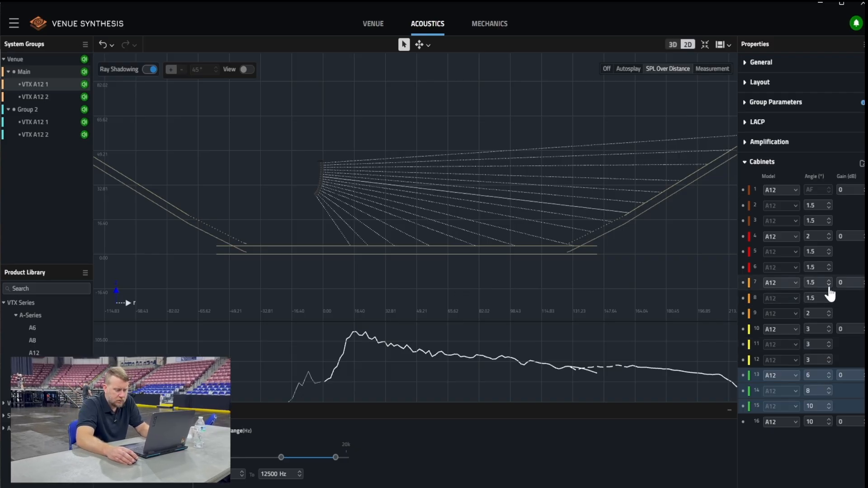
{"action": "left_click", "coordinate": [830, 296]}
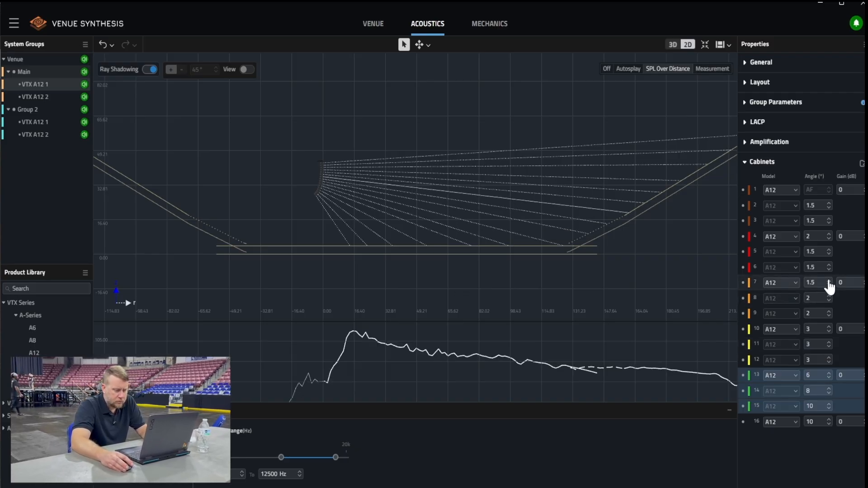
Set cabinet 7's angle to 2°, cabinet 12's to 4° and cabinet 4's to 1.5°
{"action": "left_click", "coordinate": [830, 285]}
{"action": "left_click", "coordinate": [828, 281]}
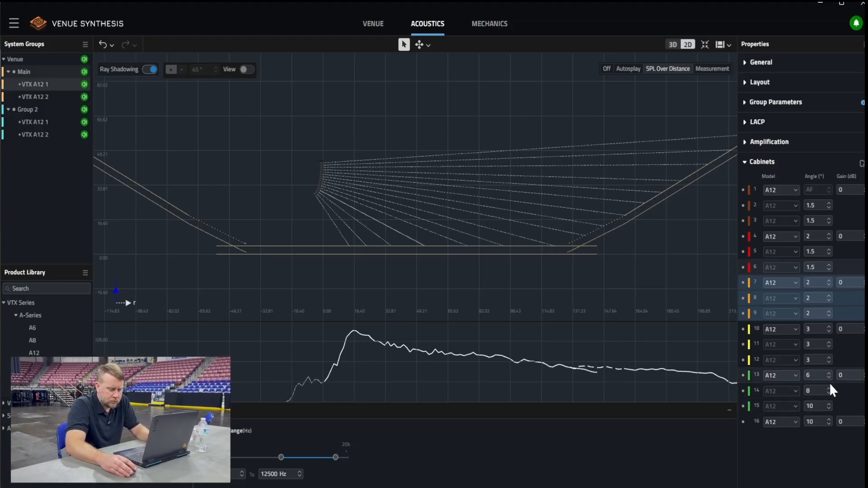
{"action": "left_click", "coordinate": [830, 358]}
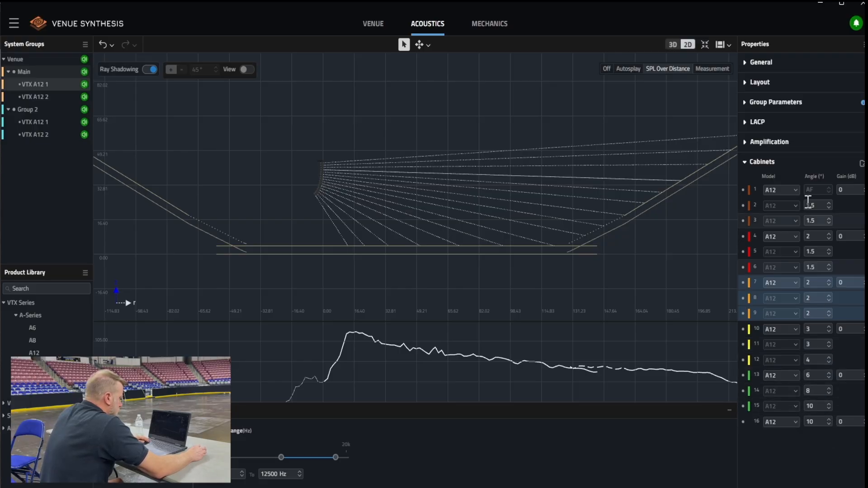
{"action": "left_click", "coordinate": [829, 239]}
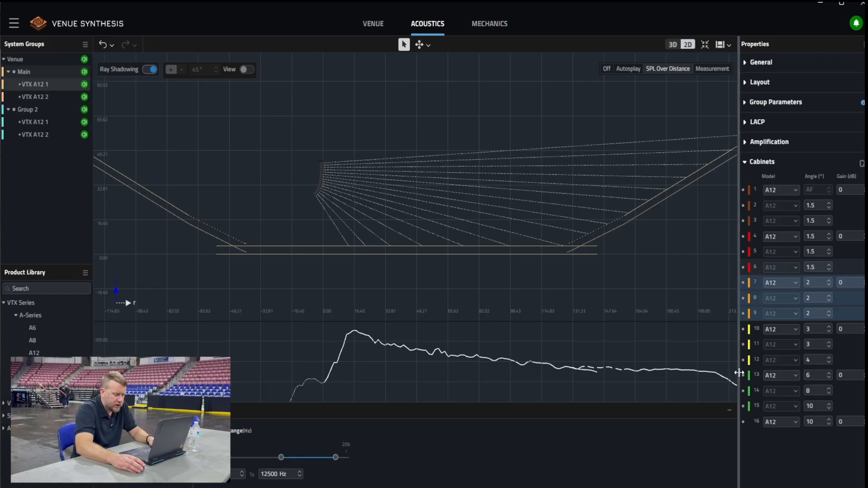
Set the vertical aiming of the main array to 5° in its group parameters
{"action": "scroll", "coordinate": [542, 377], "scroll_direction": "down", "scroll_amount": 2}
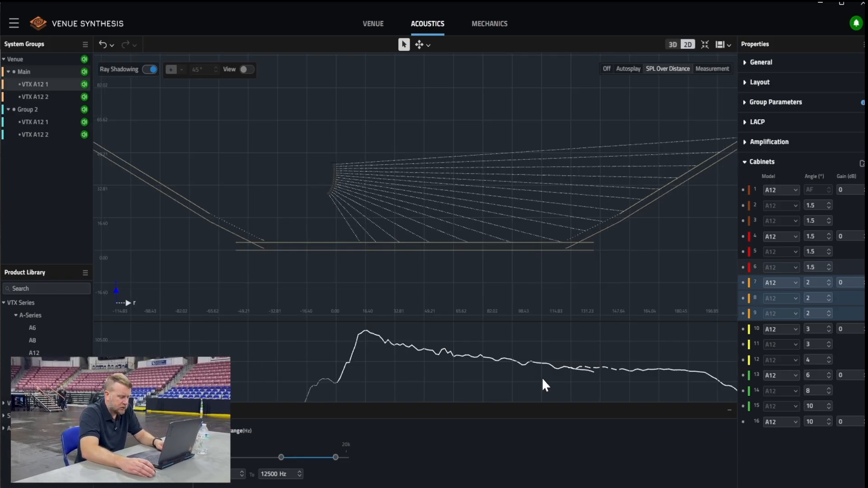
{"action": "middle_click_drag", "start_coordinate": [658, 216], "coordinate": [612, 223]}
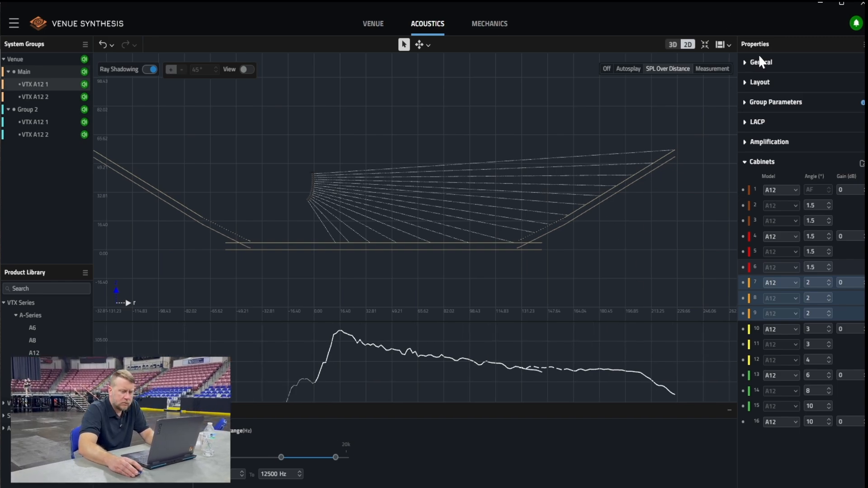
{"action": "left_click", "coordinate": [746, 83]}
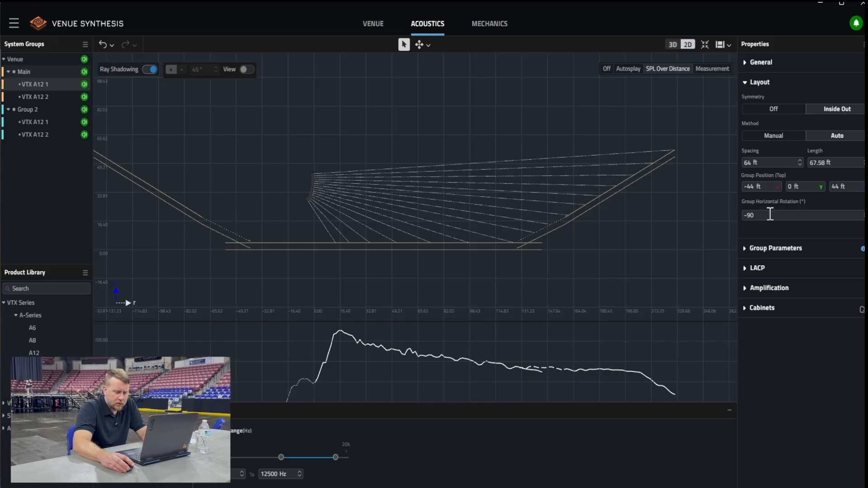
{"action": "left_click", "coordinate": [747, 250]}
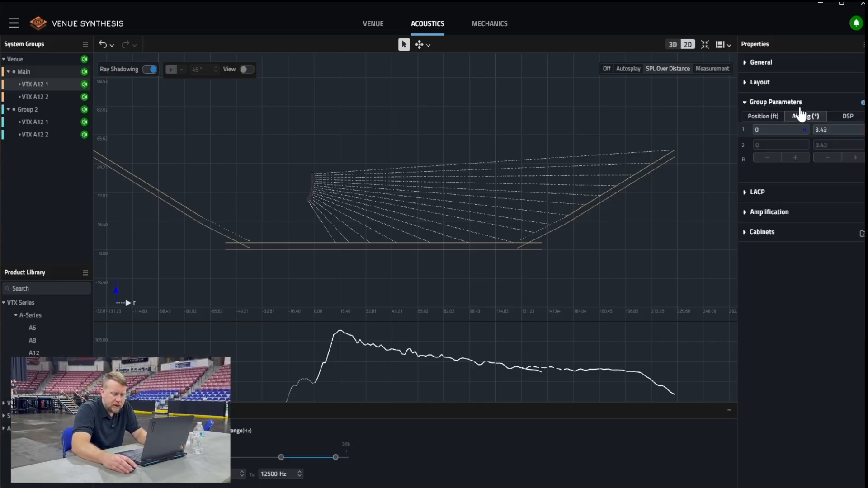
{"action": "left_click", "coordinate": [864, 128]}
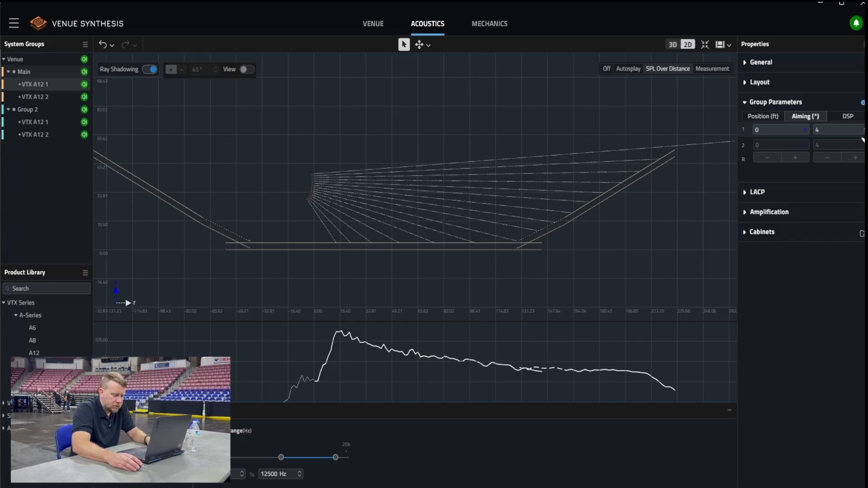
{"action": "left_click", "coordinate": [862, 140]}
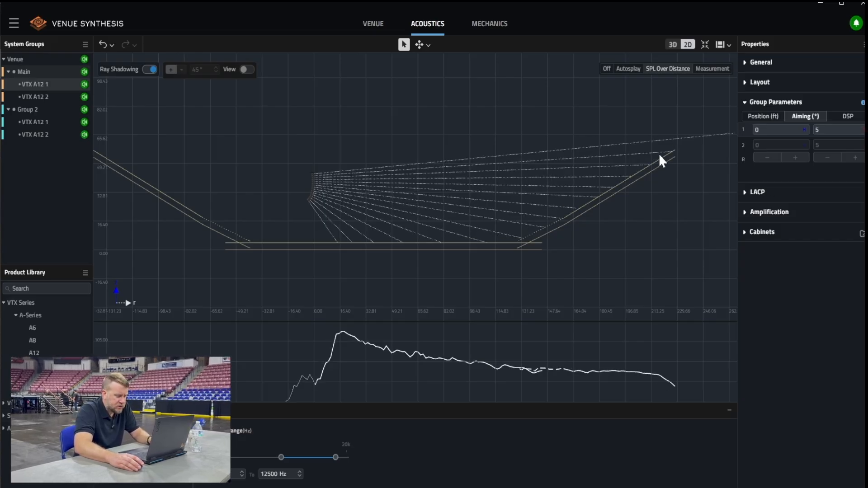
Change the main array's amplifier circuit grouping to 2 x Boxes
{"action": "left_click", "coordinate": [746, 234]}
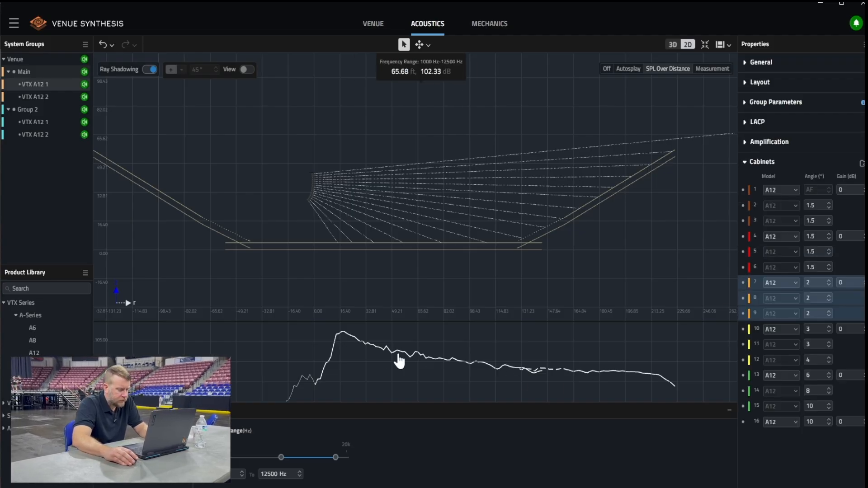
{"action": "left_click", "coordinate": [749, 143]}
{"action": "left_click", "coordinate": [852, 206]}
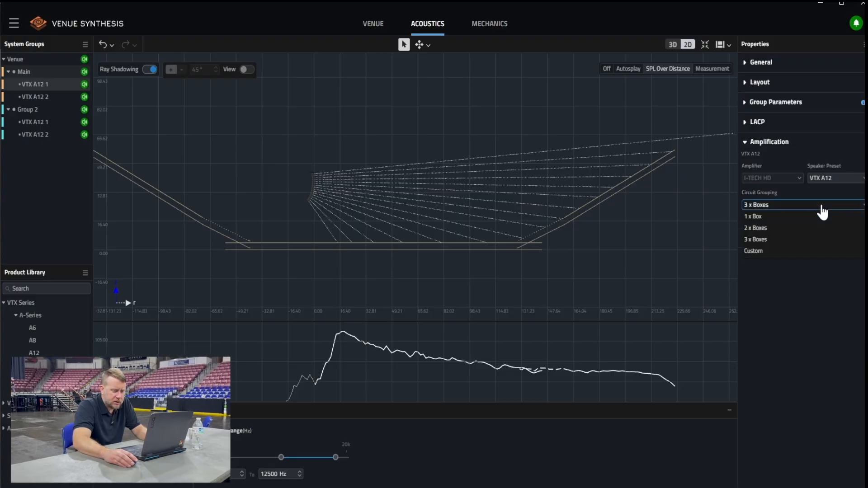
{"action": "left_click", "coordinate": [764, 228]}
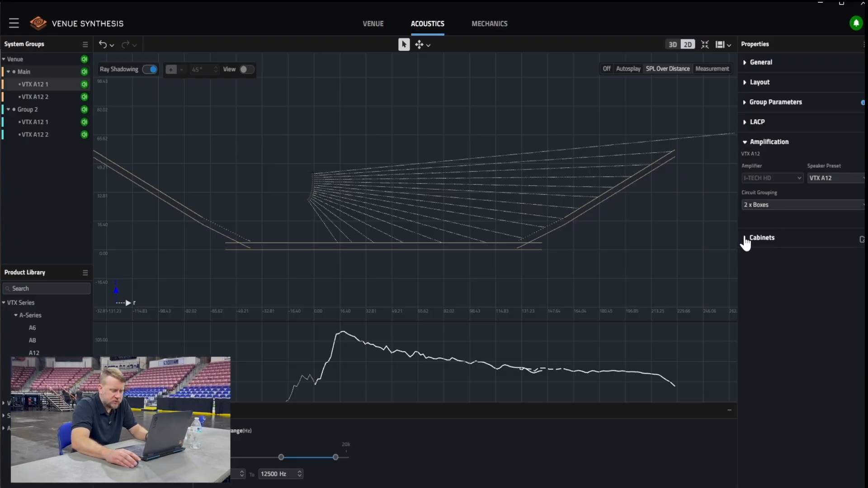
Set the gain of cabinet 15's circuit to -3 dB and of cabinet 13's circuit to -0.5 dB
{"action": "left_click", "coordinate": [747, 237]}
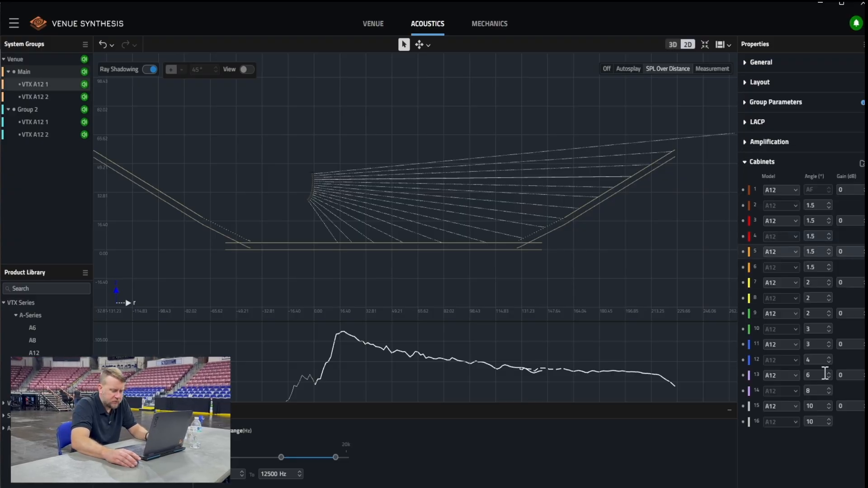
{"action": "left_click", "coordinate": [865, 409]}
{"action": "left_click", "coordinate": [865, 409]}
{"action": "left_click", "coordinate": [865, 408]}
{"action": "left_click", "coordinate": [865, 409]}
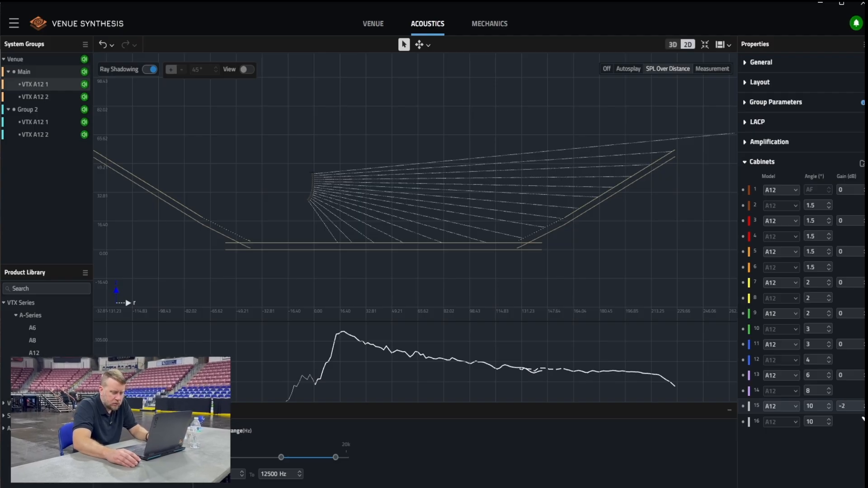
{"action": "left_click", "coordinate": [863, 418]}
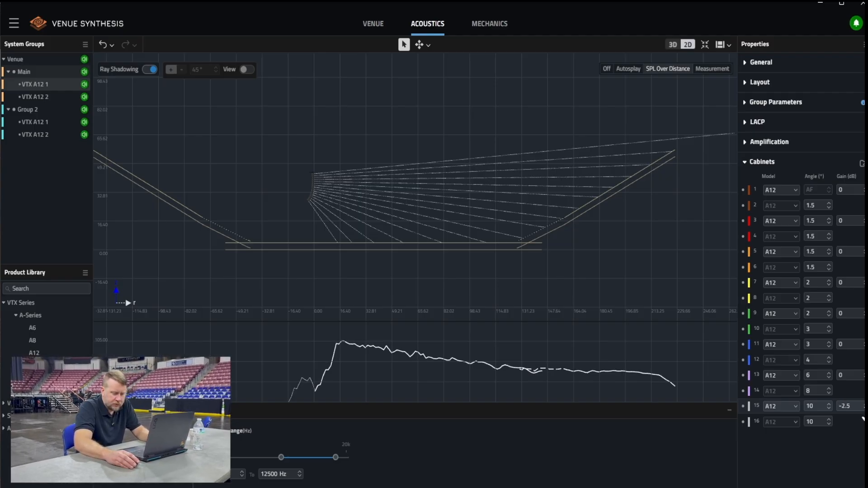
{"action": "left_click", "coordinate": [863, 419]}
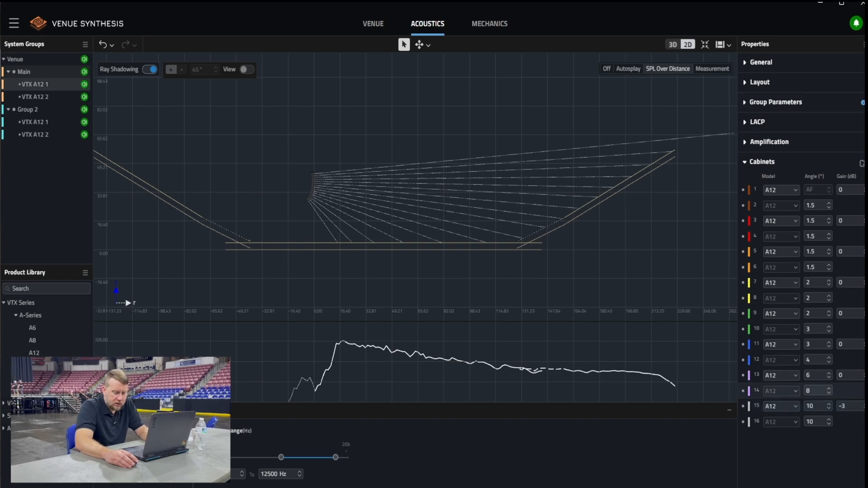
{"action": "left_click", "coordinate": [863, 387]}
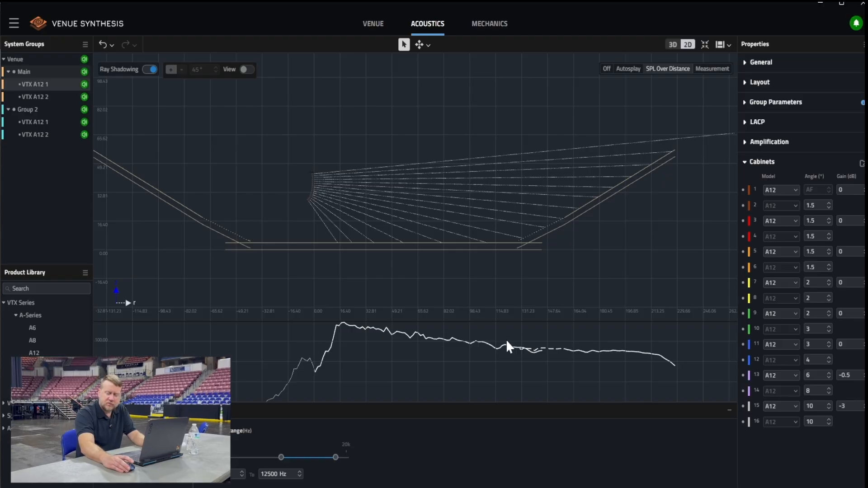
Check levels along the SPL over distance curve and set the gain of cabinet 15's circuit to -2 dB
{"action": "mouse_move", "coordinate": [502, 350]}
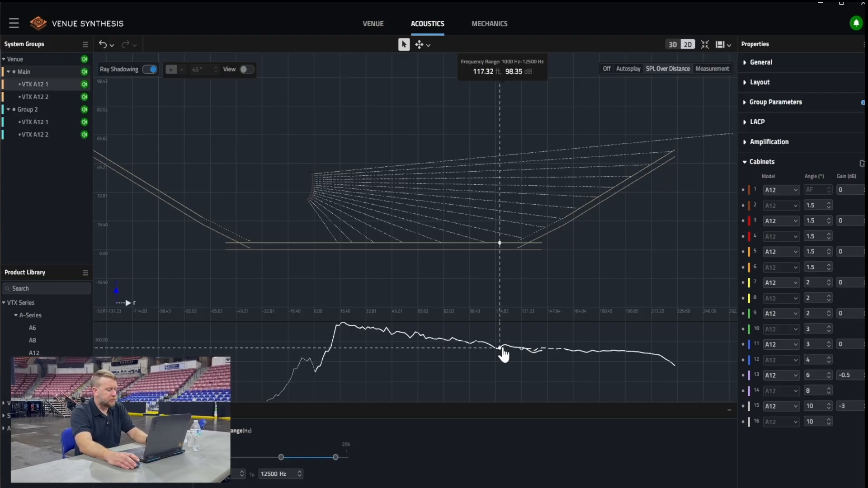
{"action": "mouse_move", "coordinate": [331, 347]}
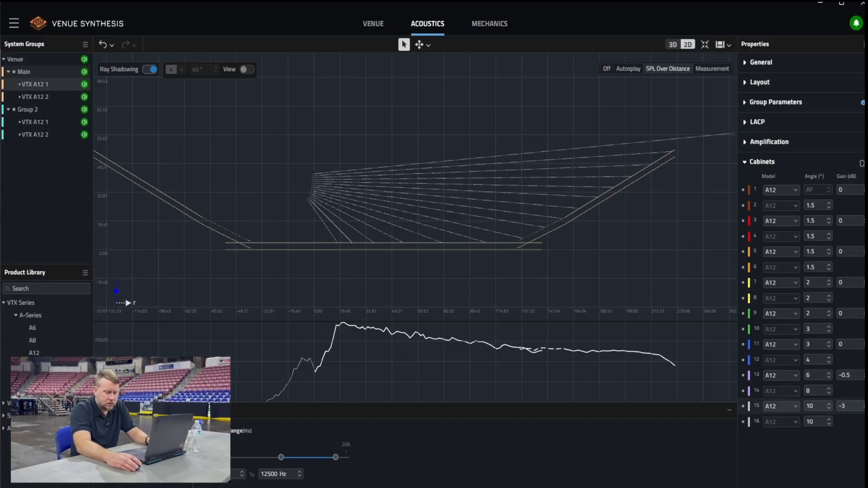
{"action": "left_click", "coordinate": [864, 404]}
{"action": "left_click", "coordinate": [865, 404]}
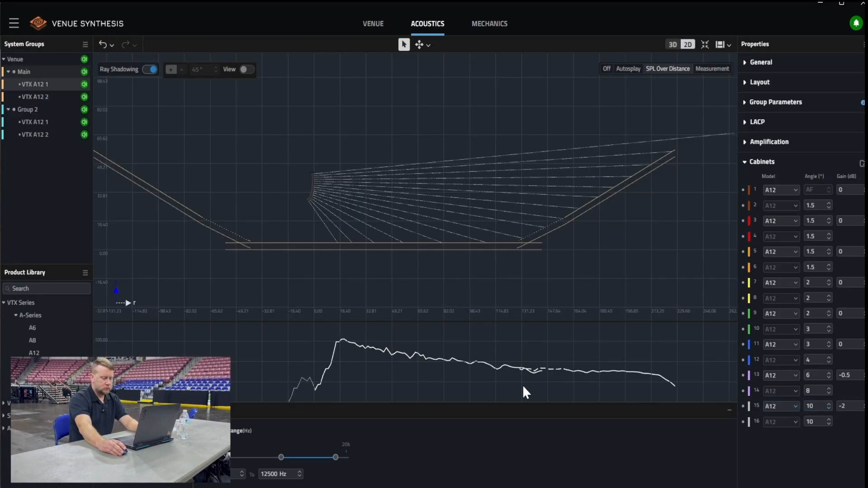
Rename Group 2 to "Wing"
{"action": "left_click", "coordinate": [30, 113]}
{"action": "right_click", "coordinate": [39, 113]}
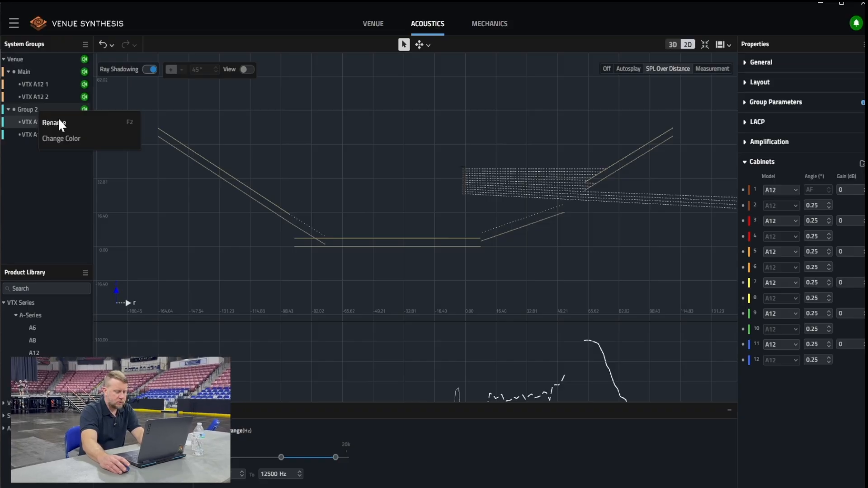
{"action": "left_click", "coordinate": [58, 123]}
{"action": "key", "text": "BackSpace"}
{"action": "key", "text": "BackSpace"}
{"action": "key", "text": "BackSpace"}
{"action": "key", "text": "BackSpace"}
{"action": "key", "text": "BackSpace"}
{"action": "key", "text": "BackSpace"}
{"action": "key", "text": "BackSpace"}
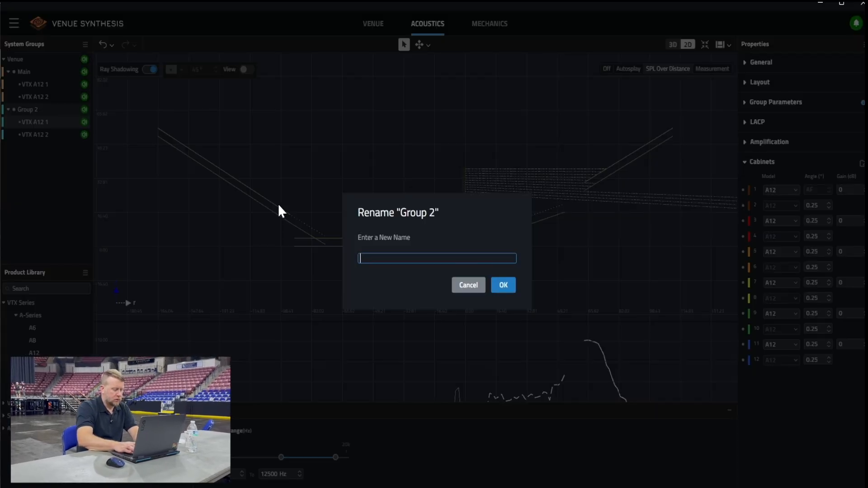
{"action": "type", "text": "Wing"}
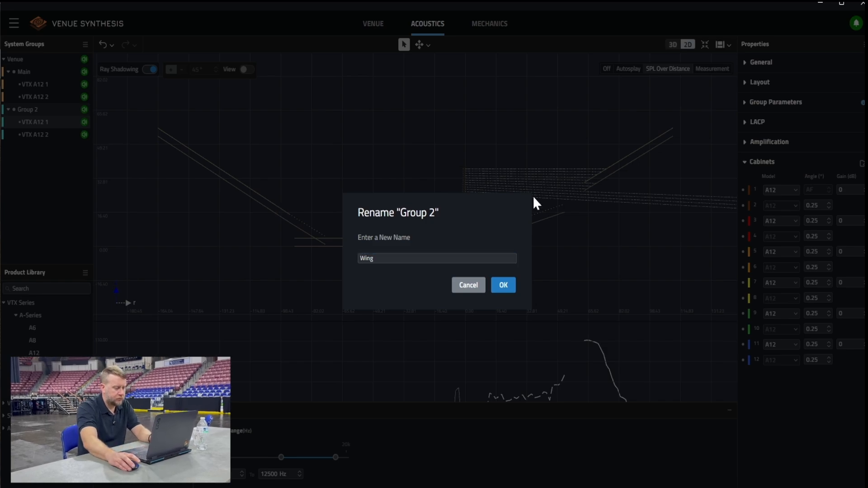
{"action": "left_click", "coordinate": [504, 285]}
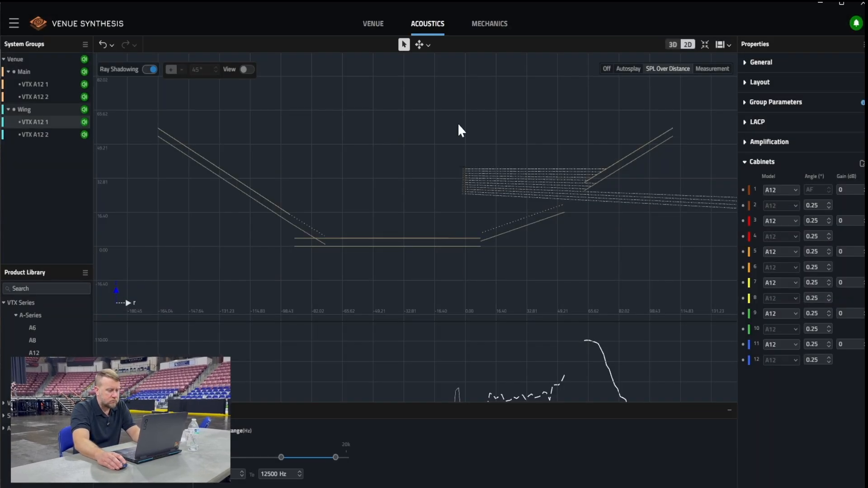
Calculate the Wing array's cabinet angles automatically with Autosplay
{"action": "left_click", "coordinate": [625, 70]}
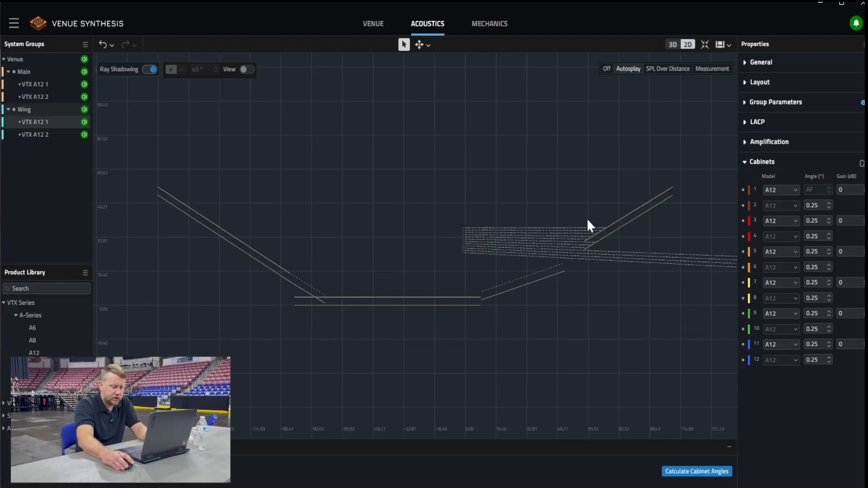
{"action": "left_click", "coordinate": [714, 473]}
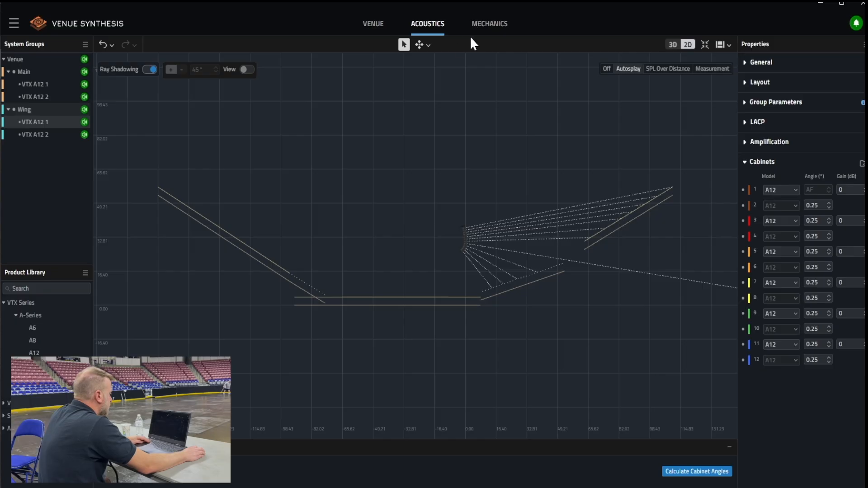
Inspect the Wing array's horizontal coverage in 3D, return to 2D and show the additional +45° section view
{"action": "left_click", "coordinate": [672, 44]}
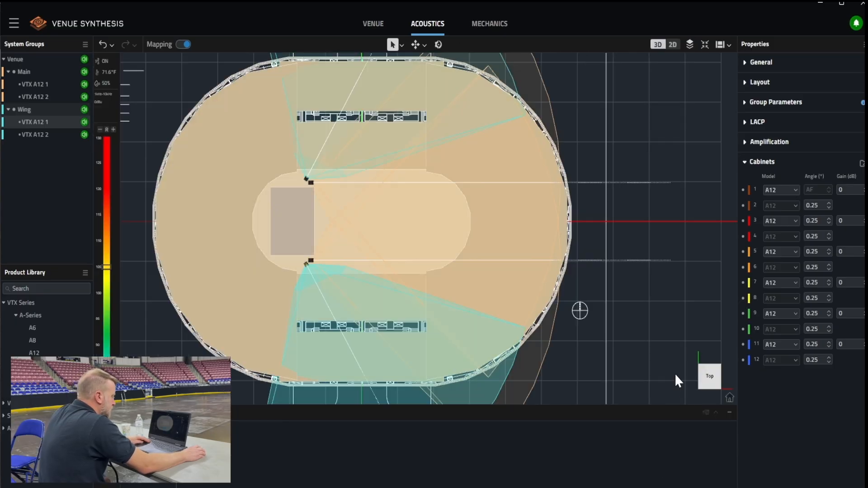
{"action": "scroll", "coordinate": [375, 357], "scroll_direction": "up", "scroll_amount": 2}
{"action": "scroll", "coordinate": [378, 352], "scroll_direction": "up", "scroll_amount": 2}
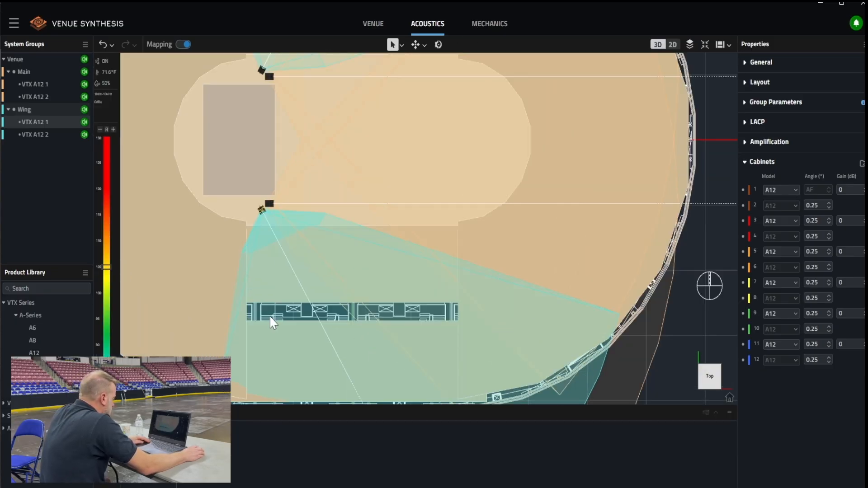
{"action": "scroll", "coordinate": [262, 322], "scroll_direction": "up", "scroll_amount": 1}
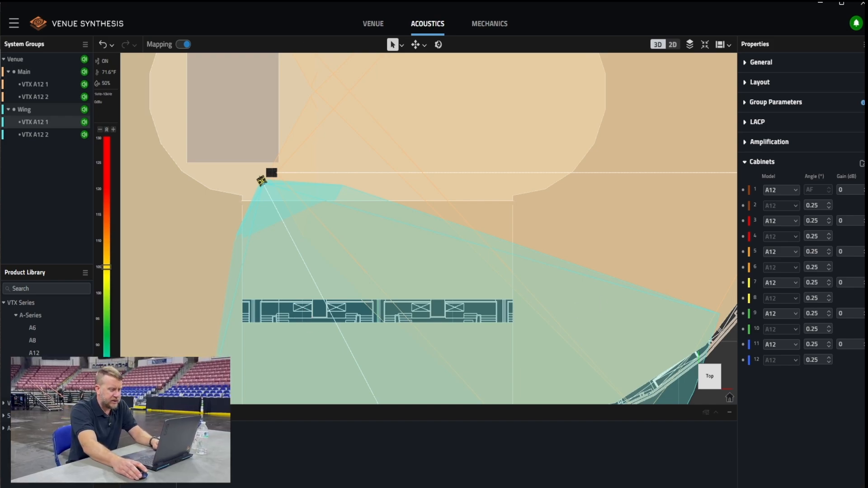
{"action": "left_click", "coordinate": [679, 45]}
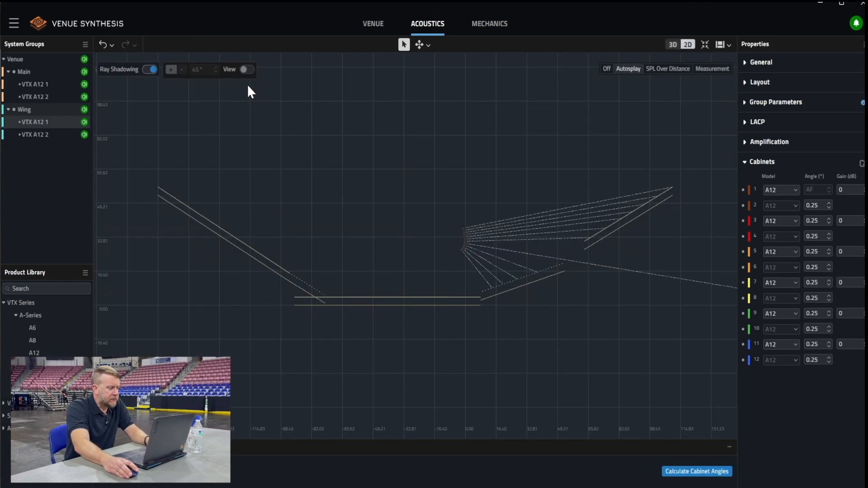
{"action": "left_click", "coordinate": [244, 69]}
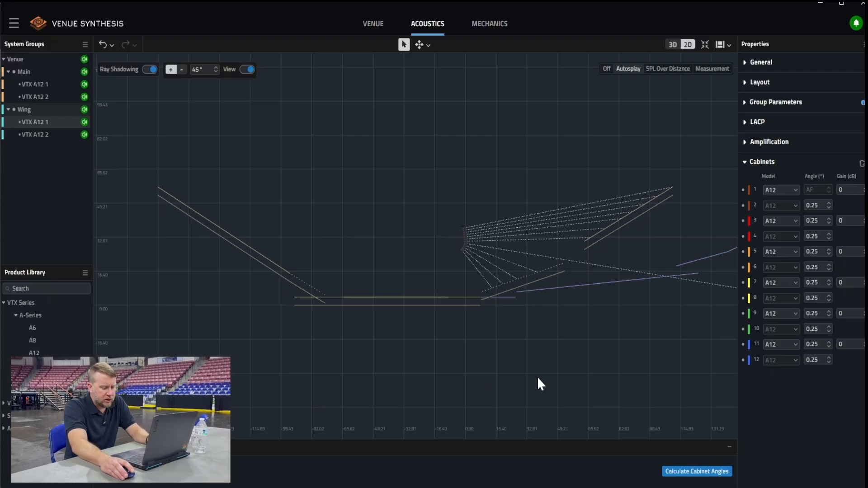
Compare the Wing array's -45° and +45° section views, return to +45° and show its SPL over distance
{"action": "left_click", "coordinate": [181, 70]}
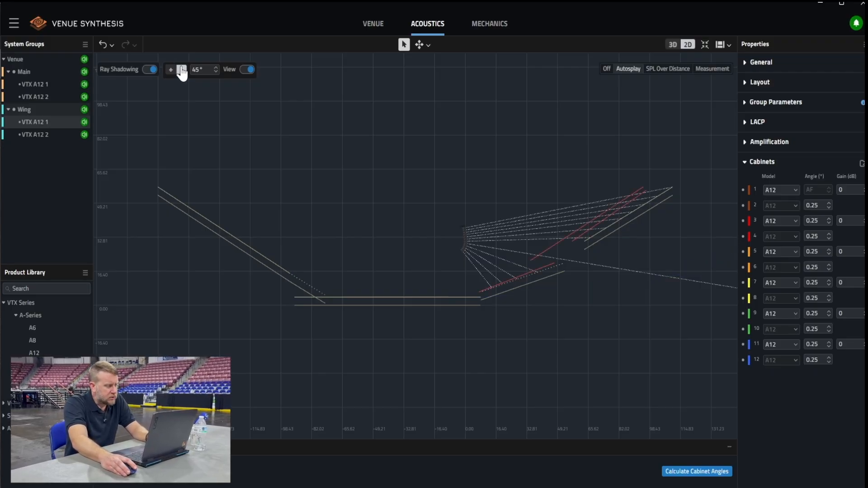
{"action": "left_click", "coordinate": [171, 70]}
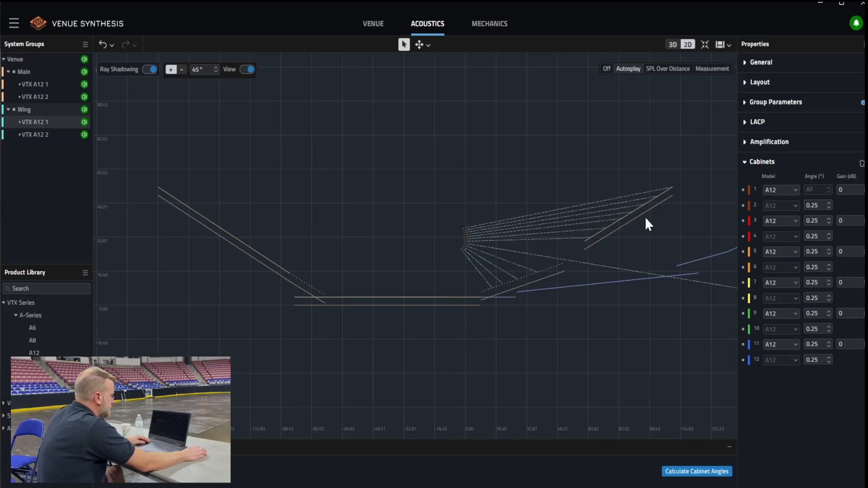
{"action": "left_click", "coordinate": [662, 72]}
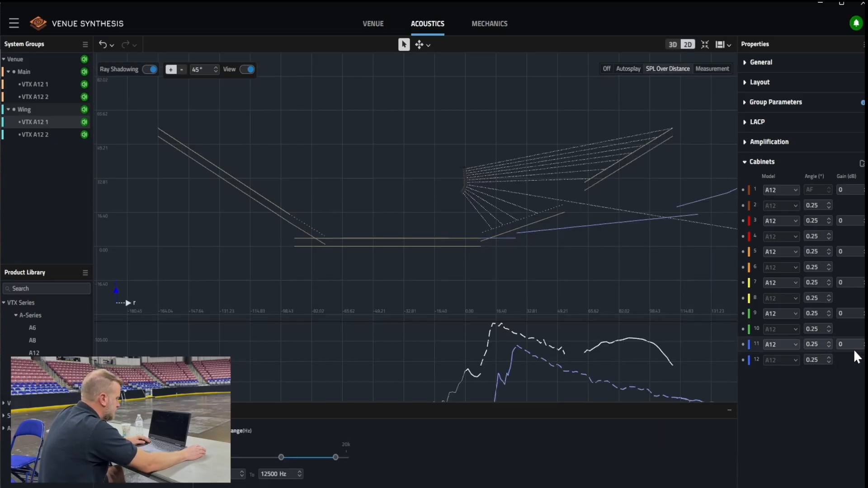
Set the angles of the Wing array's cabinets 2, 3 and 4 to 1° each
{"action": "left_click", "coordinate": [829, 203]}
{"action": "left_click", "coordinate": [830, 220]}
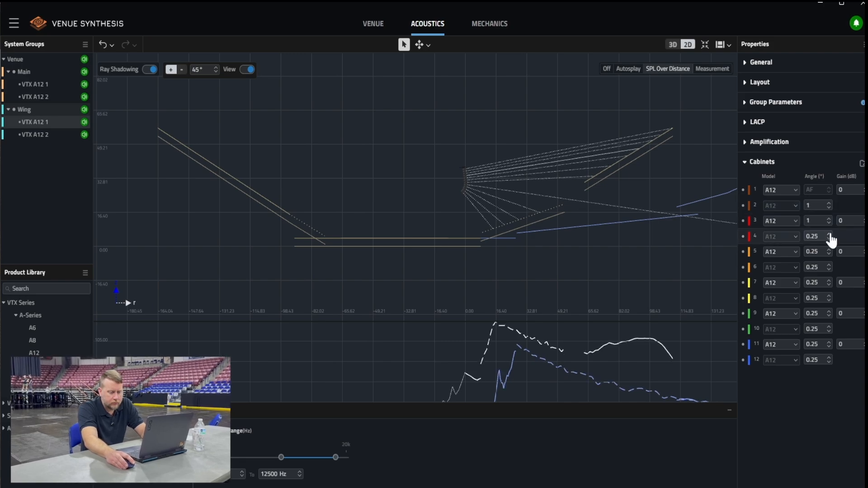
{"action": "left_click", "coordinate": [829, 235]}
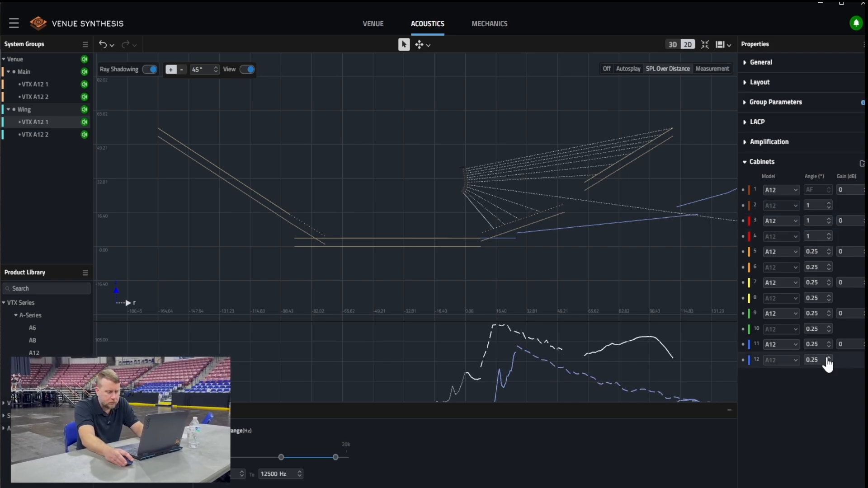
Set the angles of the Wing array's lowest three cabinets, 10 to 12, to 10° each
{"action": "left_click", "coordinate": [828, 358]}
{"action": "left_click", "coordinate": [829, 342]}
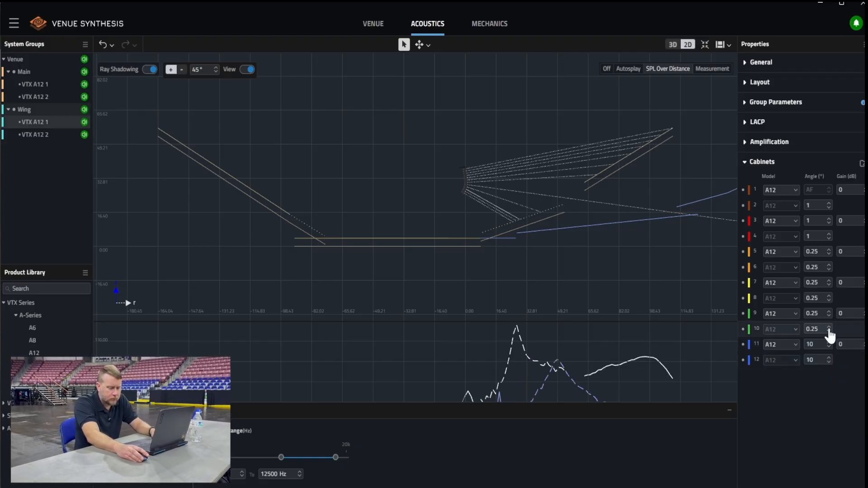
{"action": "left_click", "coordinate": [830, 336]}
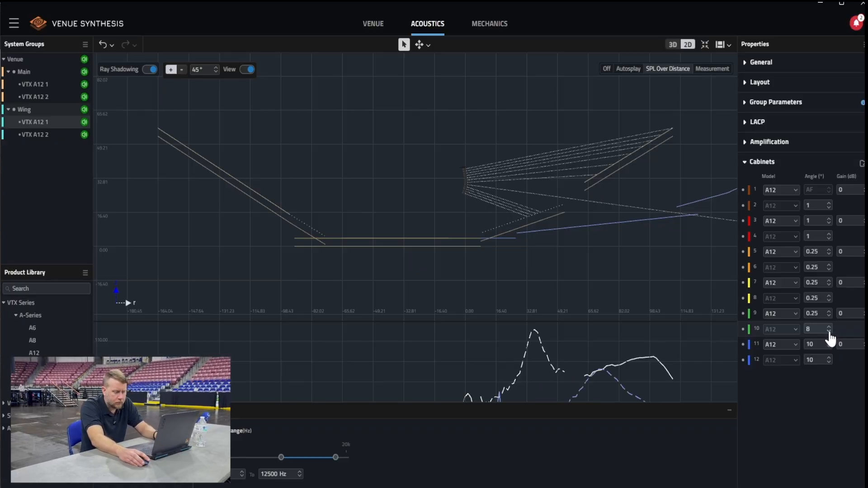
{"action": "left_click", "coordinate": [829, 334]}
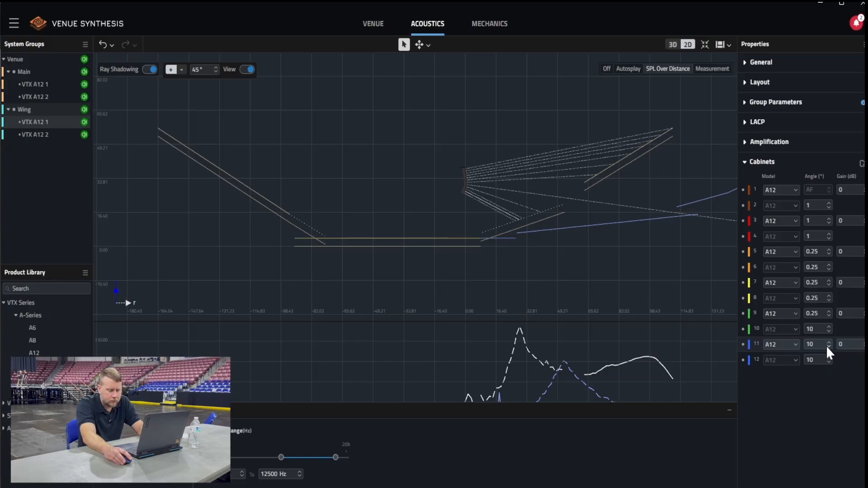
{"action": "left_click", "coordinate": [828, 346]}
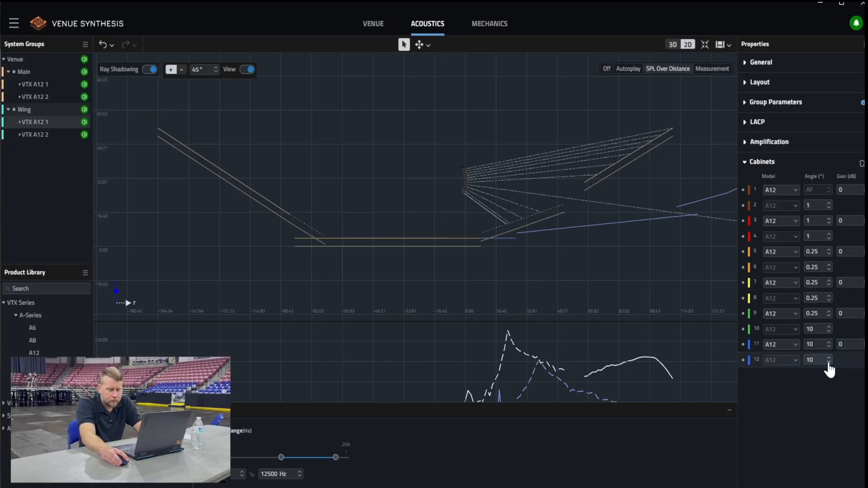
{"action": "left_click", "coordinate": [829, 361]}
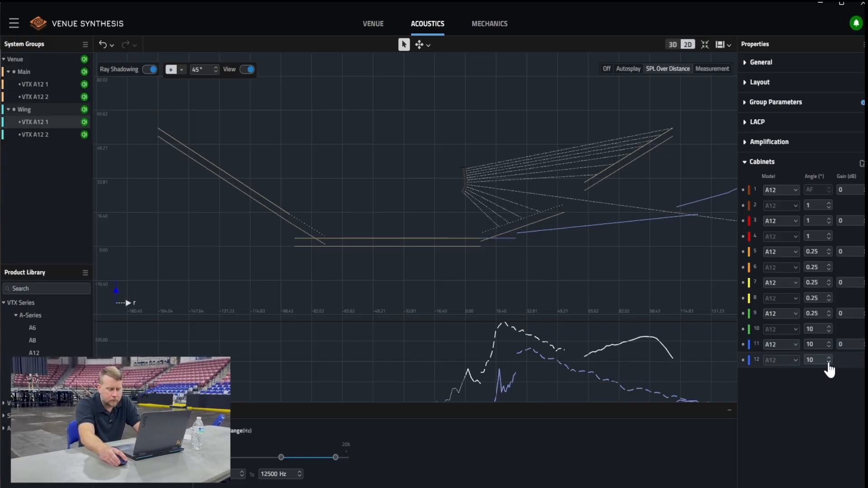
Set the Wing array's cabinet 5 angle to 1°, cabinet 6 to 2° and cabinet 7 to 2.5°
{"action": "left_click", "coordinate": [828, 249]}
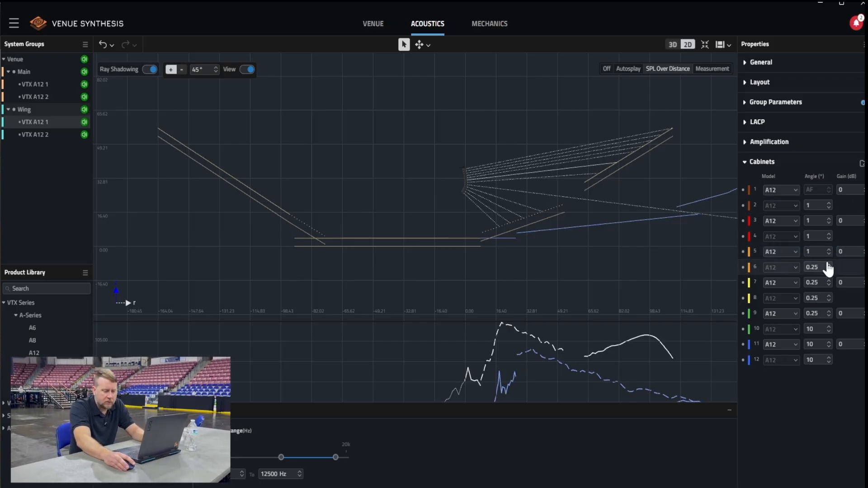
{"action": "left_click", "coordinate": [829, 265]}
{"action": "left_click", "coordinate": [828, 265]}
{"action": "left_click", "coordinate": [829, 266]}
{"action": "left_click", "coordinate": [829, 281]}
{"action": "left_click", "coordinate": [828, 281]}
{"action": "left_click", "coordinate": [829, 280]}
{"action": "left_click", "coordinate": [828, 281]}
{"action": "left_click", "coordinate": [828, 281]}
Set the angles of the Wing array's cabinets 8 and 9 to 10° each
{"action": "left_click", "coordinate": [830, 296]}
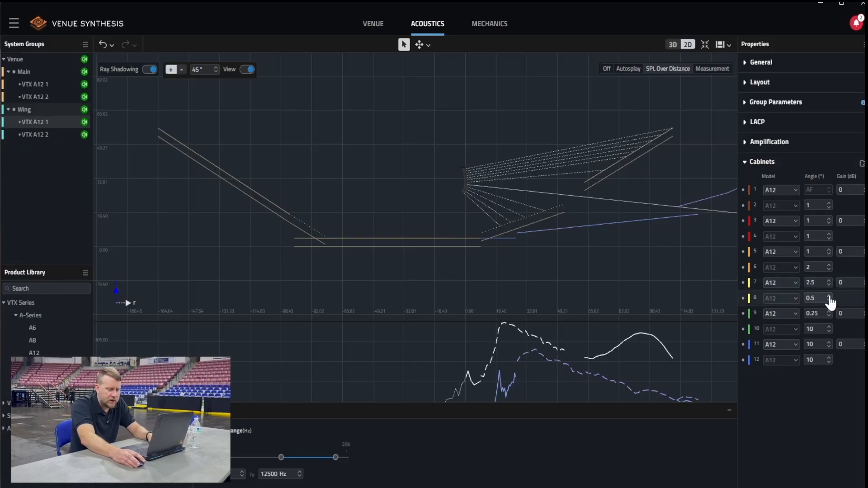
{"action": "left_click", "coordinate": [829, 296]}
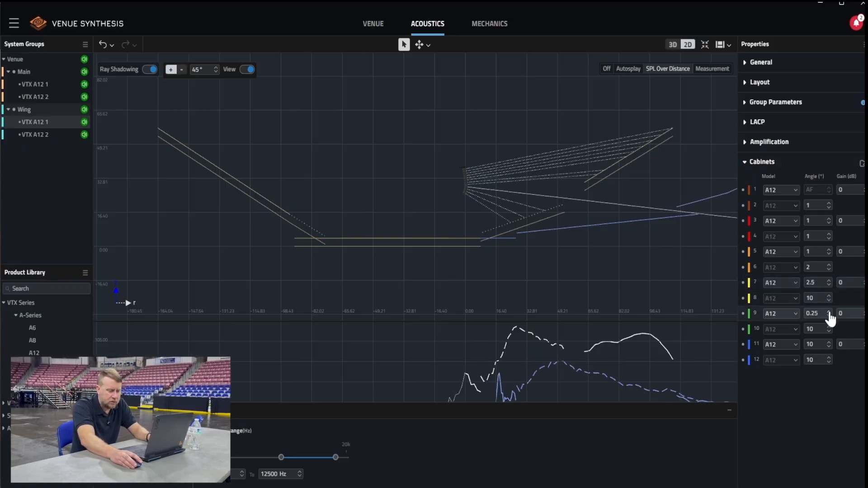
{"action": "left_click", "coordinate": [829, 312]}
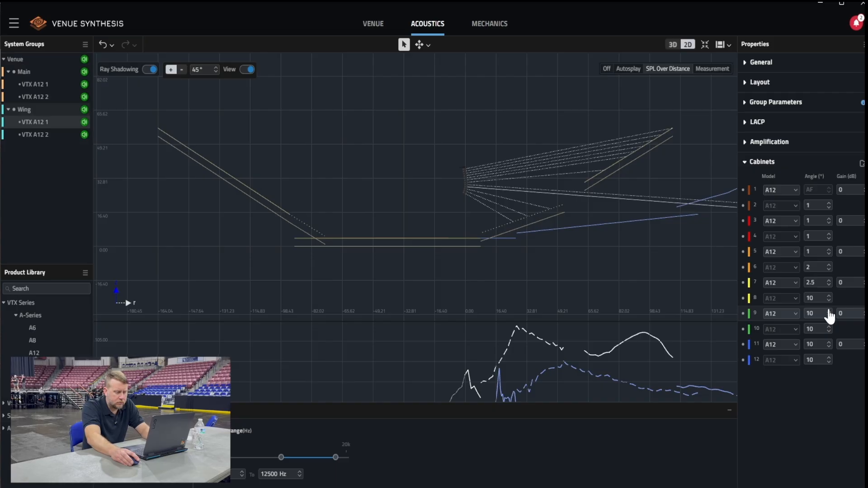
Graduate the Wing array's cabinet angles from 1.5° at cabinet 2 to 8° at cabinets 10–12, and adjust the gain of cabinet 11's circuit
{"action": "left_click", "coordinate": [829, 317]}
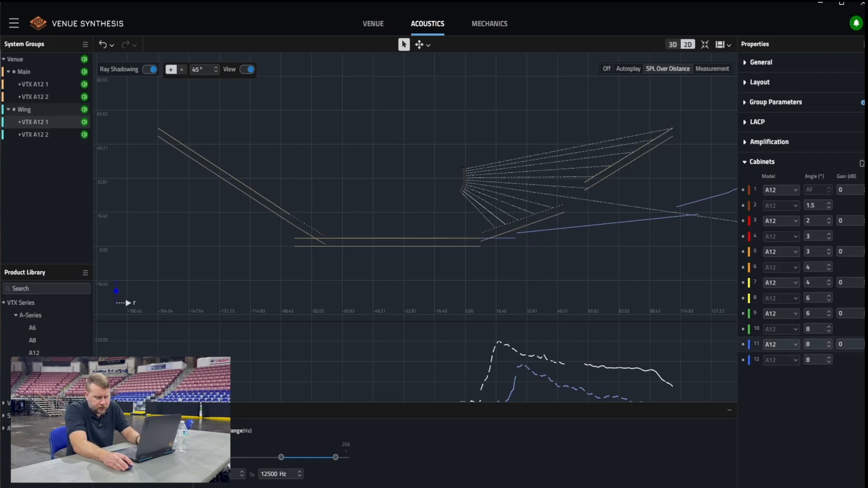
{"action": "left_click", "coordinate": [864, 347]}
{"action": "left_click", "coordinate": [864, 347]}
{"action": "left_click", "coordinate": [863, 347]}
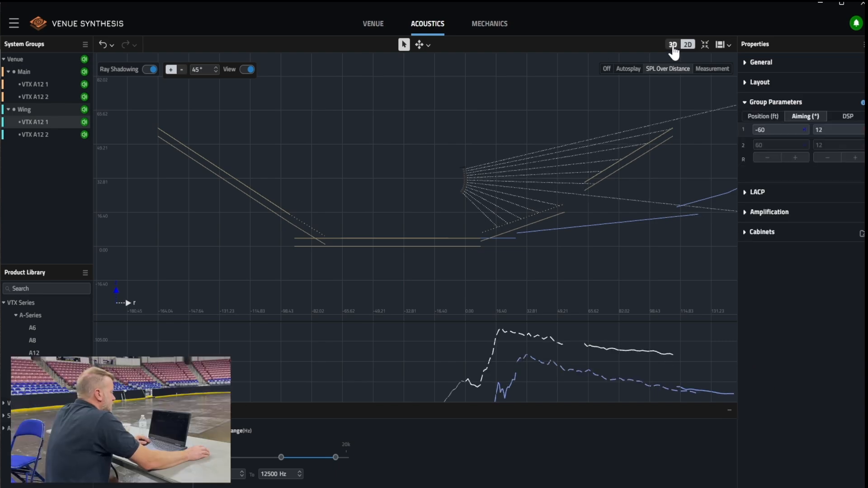
Show the whole bowl in 3D, set the weighting to A Weighted and calculate the SPL map
{"action": "left_click", "coordinate": [672, 45]}
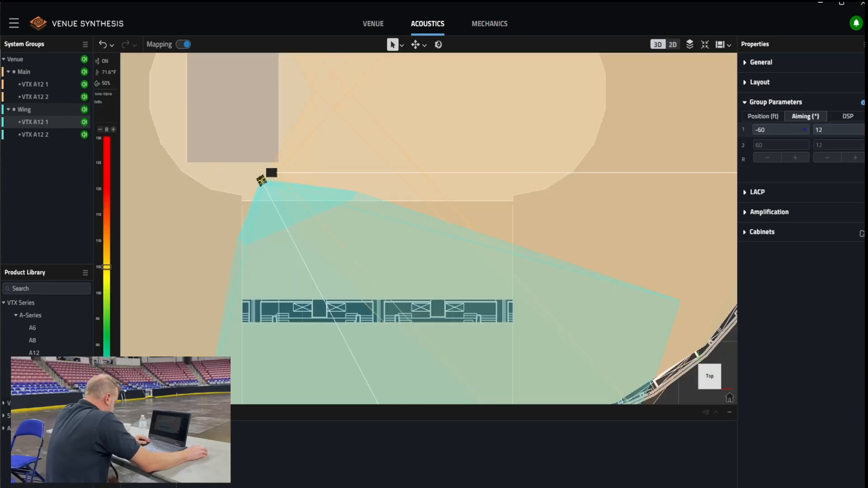
{"action": "scroll", "coordinate": [257, 110], "scroll_direction": "down", "scroll_amount": 5}
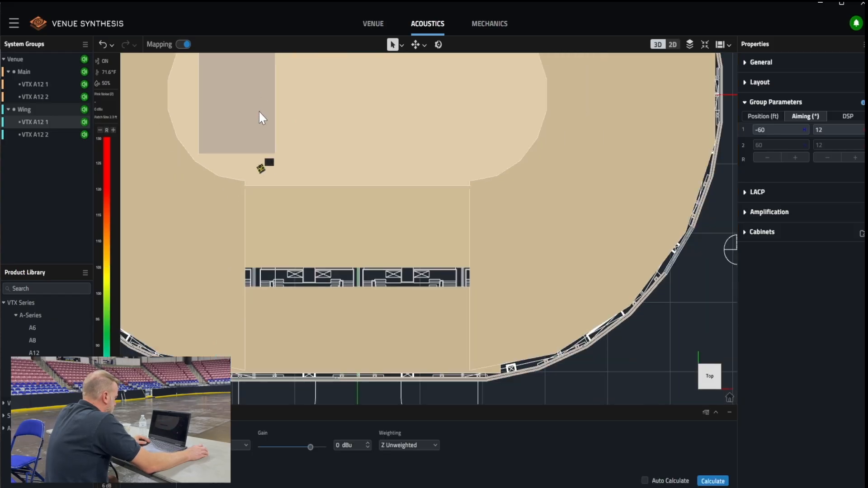
{"action": "middle_click_drag", "start_coordinate": [404, 131], "coordinate": [467, 228]}
{"action": "scroll", "coordinate": [469, 211], "scroll_direction": "down", "scroll_amount": 3}
{"action": "middle_click_drag", "start_coordinate": [471, 195], "coordinate": [463, 226]}
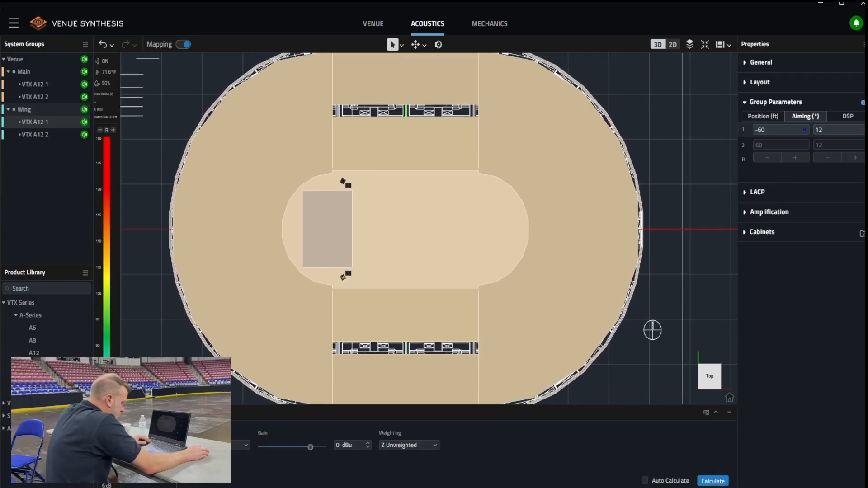
{"action": "left_click", "coordinate": [389, 445]}
{"action": "left_click", "coordinate": [393, 432]}
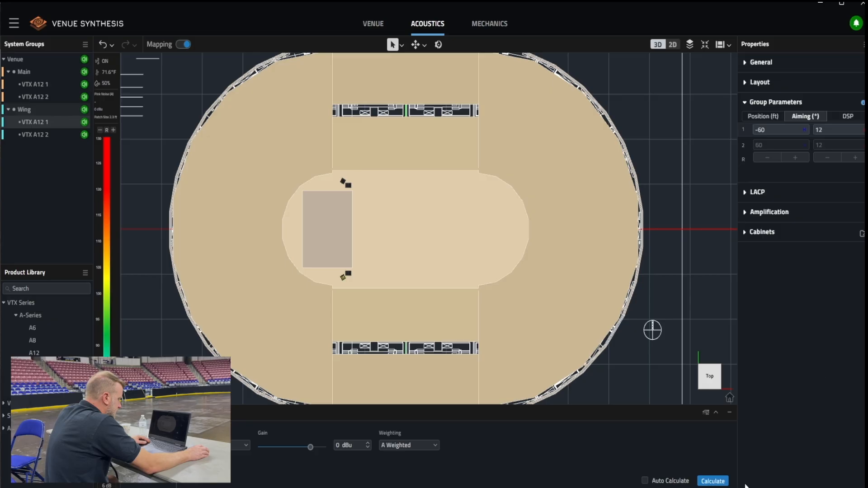
{"action": "left_click", "coordinate": [714, 481]}
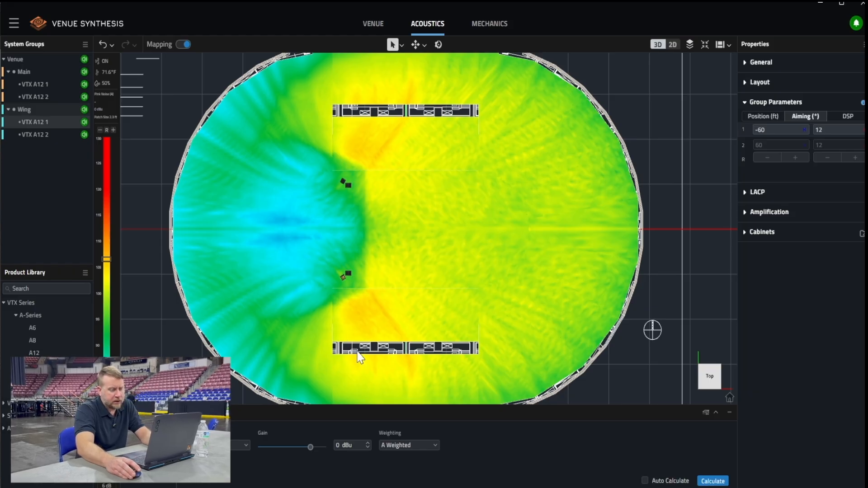
Set the Wing group's gain to -5 dB and recalculate the SPL map
{"action": "left_click", "coordinate": [846, 119]}
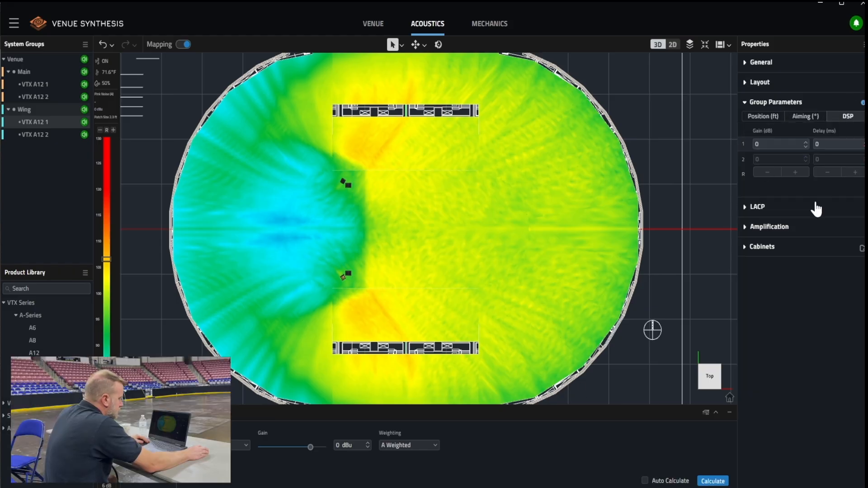
{"action": "left_click", "coordinate": [805, 146]}
{"action": "left_click", "coordinate": [805, 146]}
{"action": "left_click", "coordinate": [806, 146]}
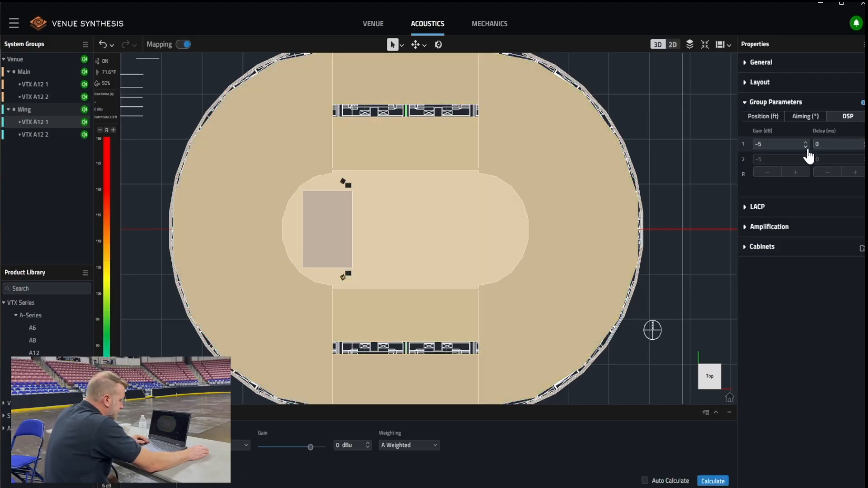
{"action": "left_click", "coordinate": [713, 481]}
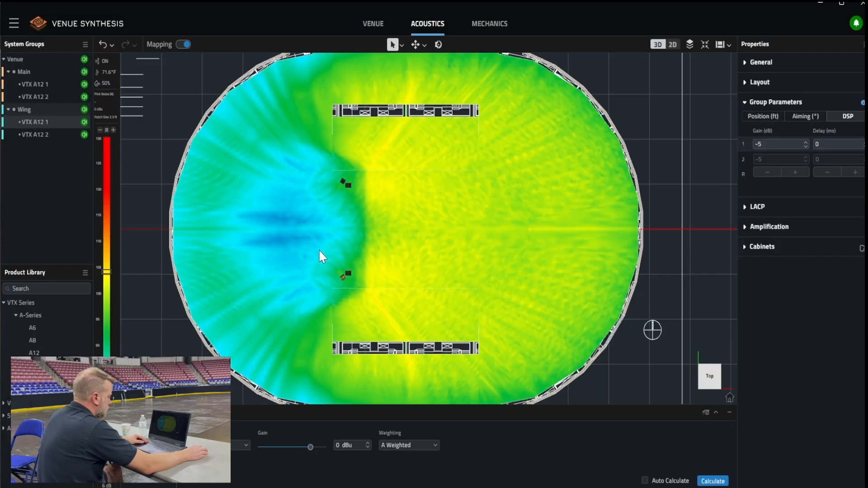
Probe SPL on the map along the centre line from the front of the floor to the far seating, and in front of one main array
{"action": "left_click", "coordinate": [388, 250]}
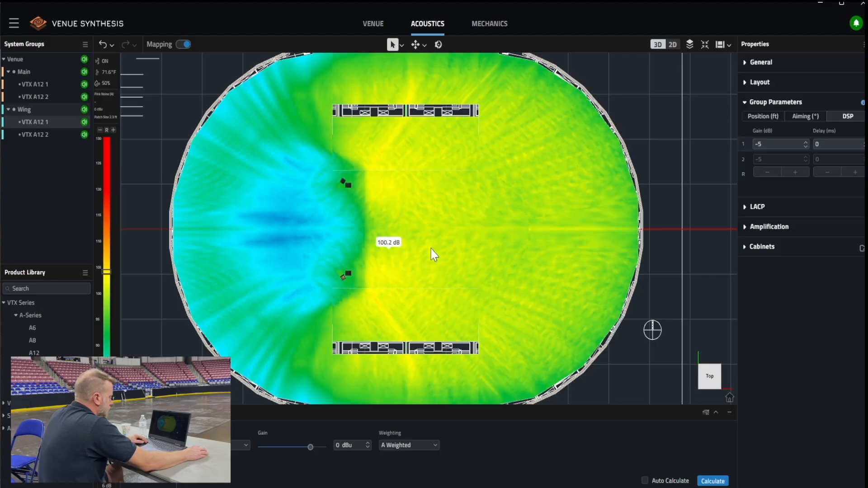
{"action": "left_click", "coordinate": [477, 245]}
{"action": "left_click", "coordinate": [550, 246]}
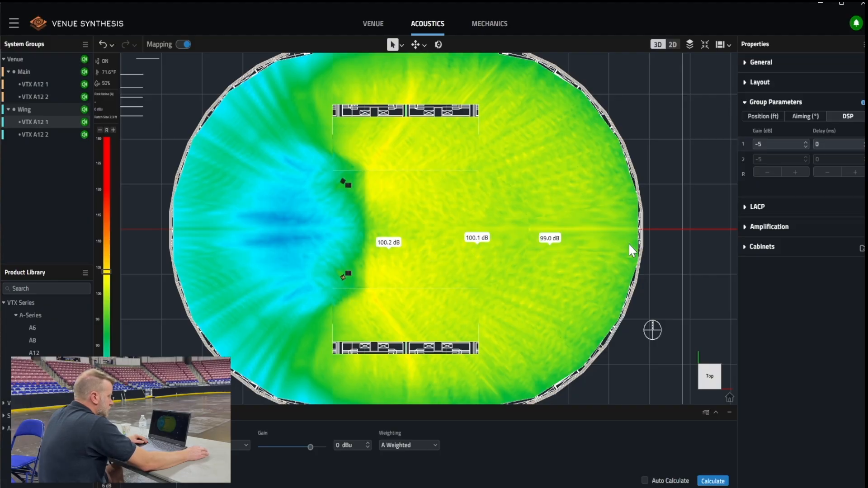
{"action": "left_click", "coordinate": [623, 251]}
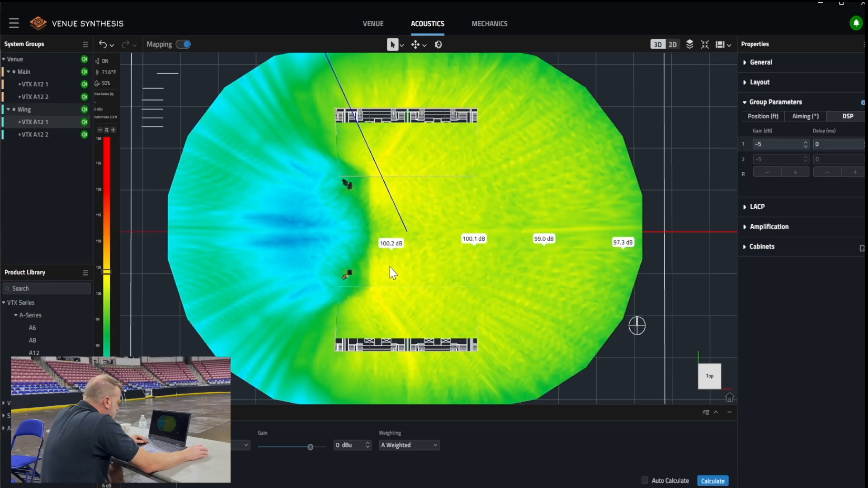
{"action": "scroll", "coordinate": [391, 270], "scroll_direction": "up", "scroll_amount": 5}
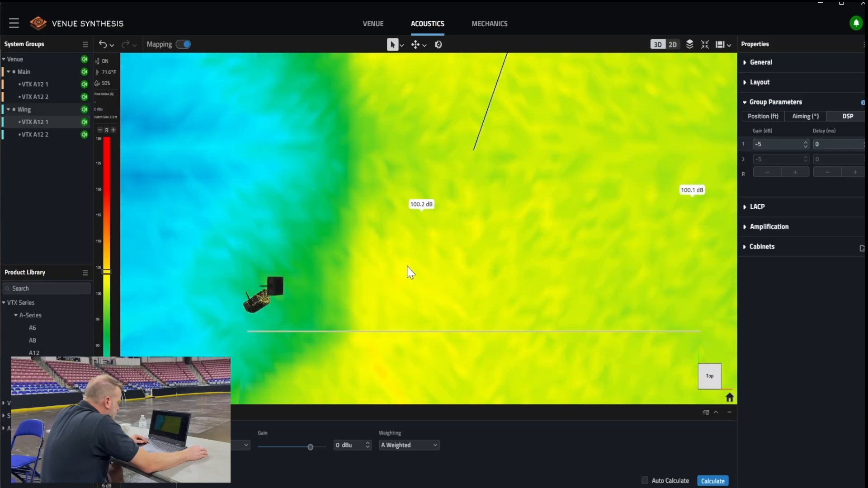
{"action": "left_click", "coordinate": [406, 269]}
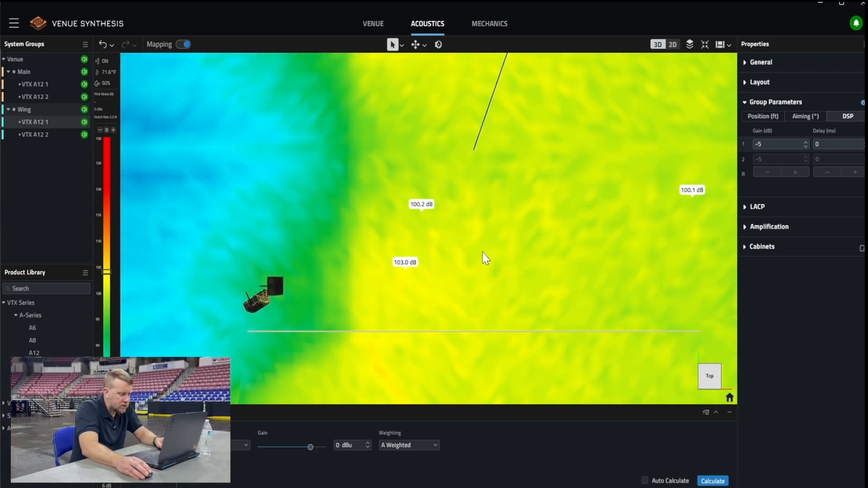
Probe SPL in the side seating covered by the Wing array and compare it with the levels across the bowl
{"action": "scroll", "coordinate": [481, 257], "scroll_direction": "down", "scroll_amount": 2}
{"action": "scroll", "coordinate": [480, 258], "scroll_direction": "down", "scroll_amount": 3}
{"action": "middle_click_drag", "start_coordinate": [579, 254], "coordinate": [472, 258]}
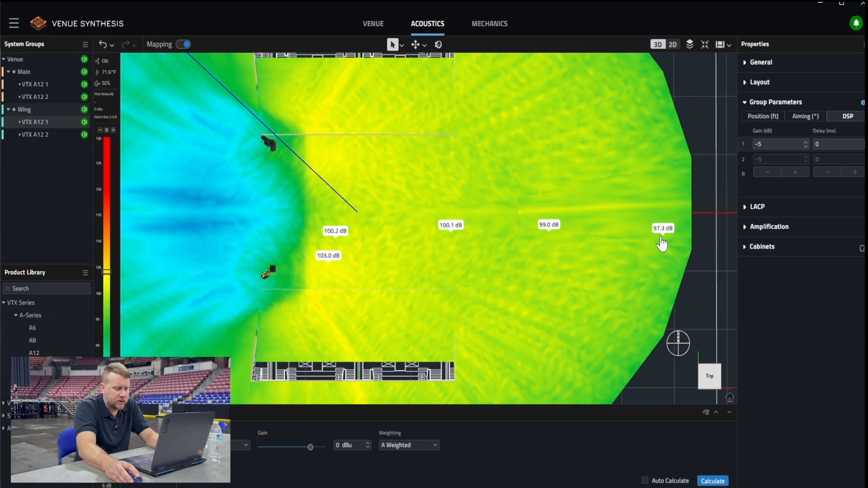
{"action": "middle_click_drag", "start_coordinate": [428, 329], "coordinate": [451, 243]}
{"action": "left_click", "coordinate": [337, 302]}
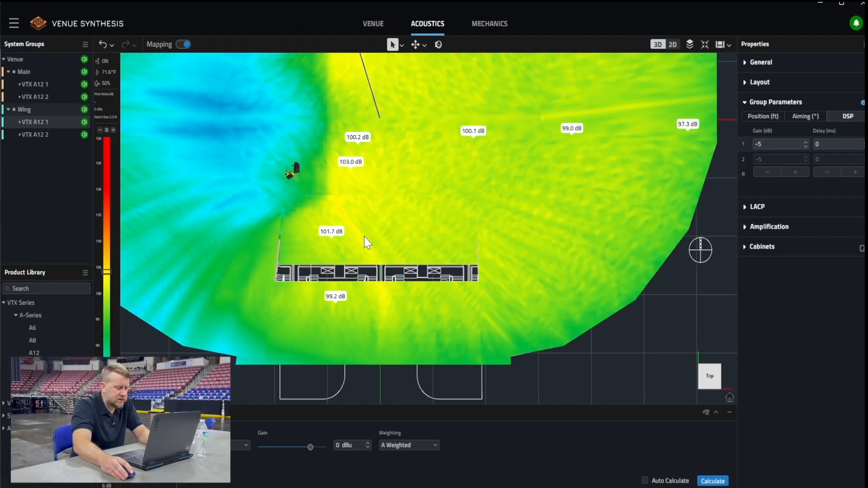
{"action": "scroll", "coordinate": [366, 243], "scroll_direction": "down", "scroll_amount": 2}
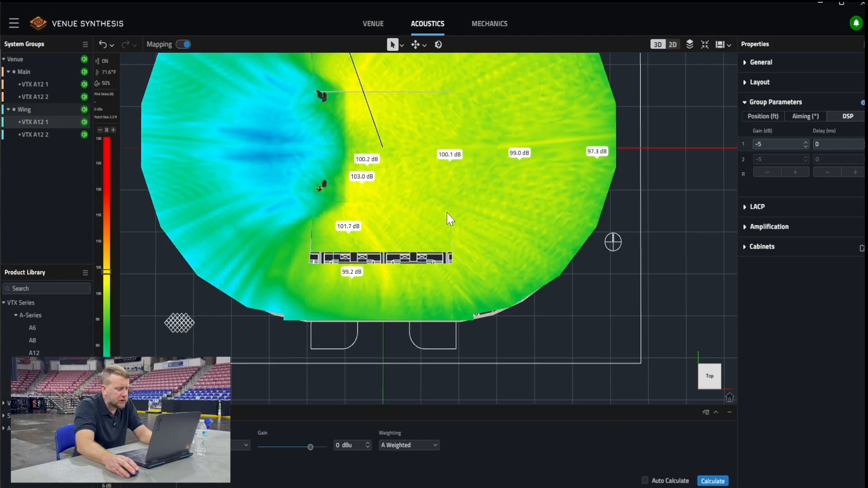
{"action": "middle_click_drag", "start_coordinate": [480, 197], "coordinate": [446, 271]}
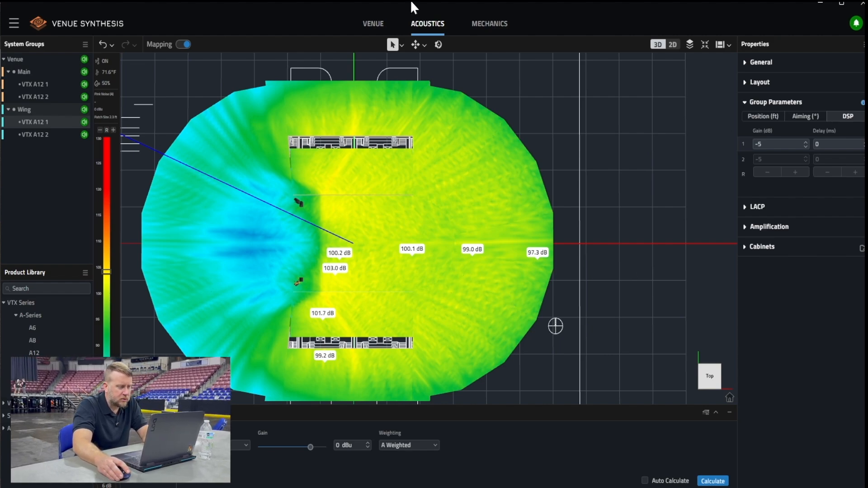
In the Mechanics view, set the Wing array frame's extension bar location to Front at position C
{"action": "left_click", "coordinate": [497, 26]}
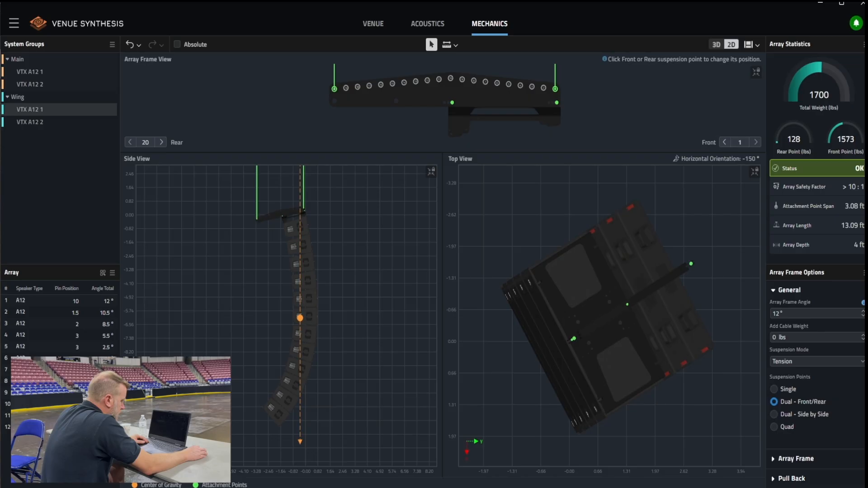
{"action": "left_click", "coordinate": [774, 460]}
{"action": "scroll", "coordinate": [818, 427], "scroll_direction": "down", "scroll_amount": 3}
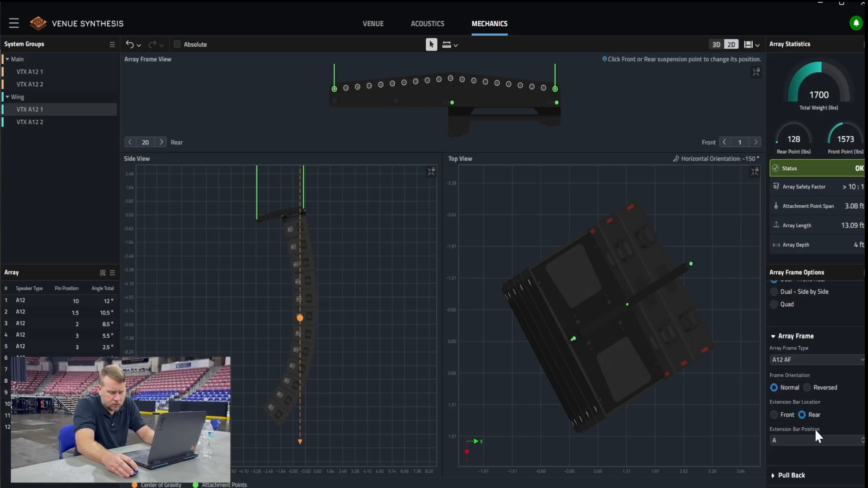
{"action": "left_click", "coordinate": [775, 415]}
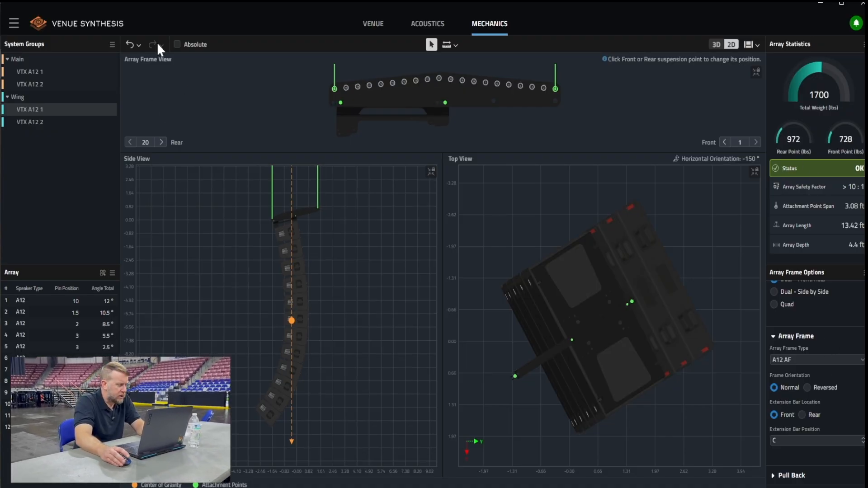
Select the Main array, view the Array Link export codes for Main and Wing, and return to the acoustic map
{"action": "left_click", "coordinate": [41, 73]}
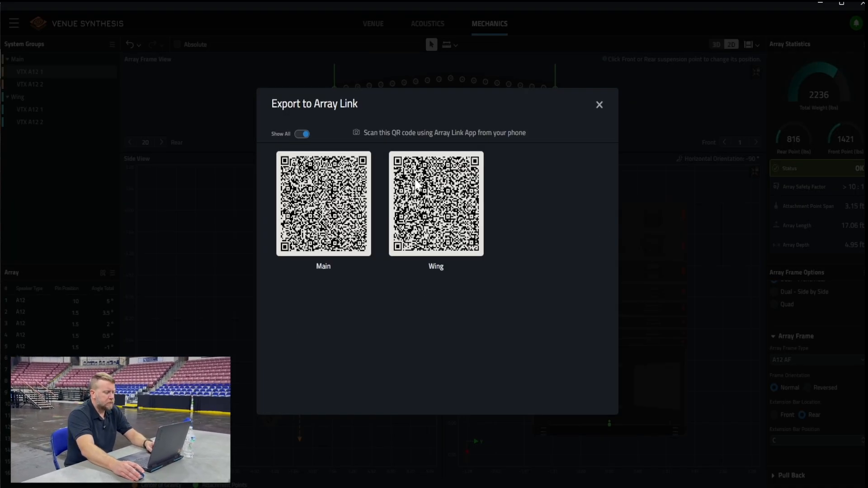
{"action": "left_click", "coordinate": [599, 108]}
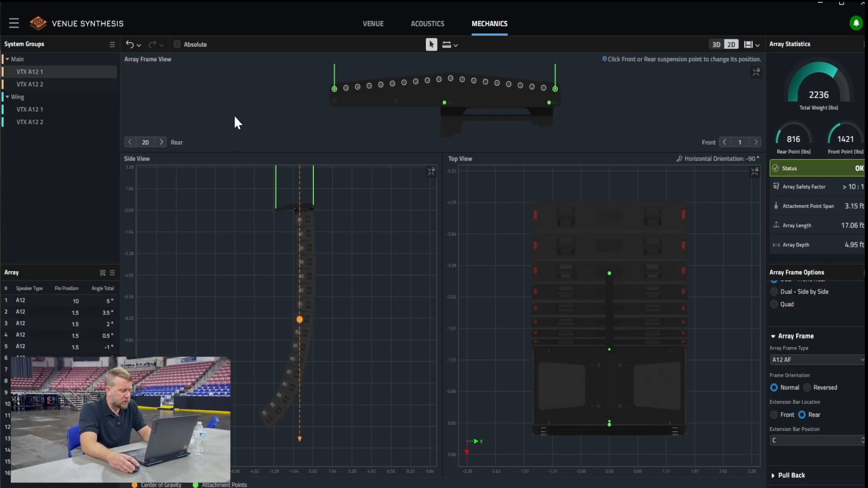
{"action": "left_click", "coordinate": [424, 24]}
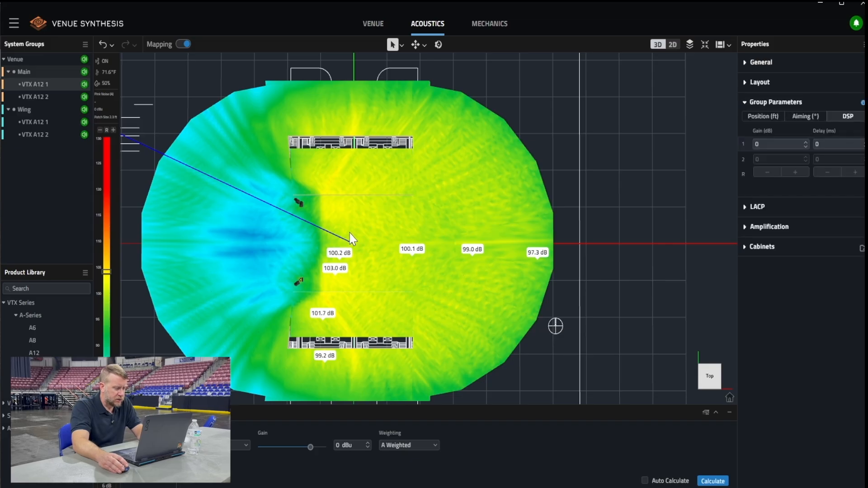